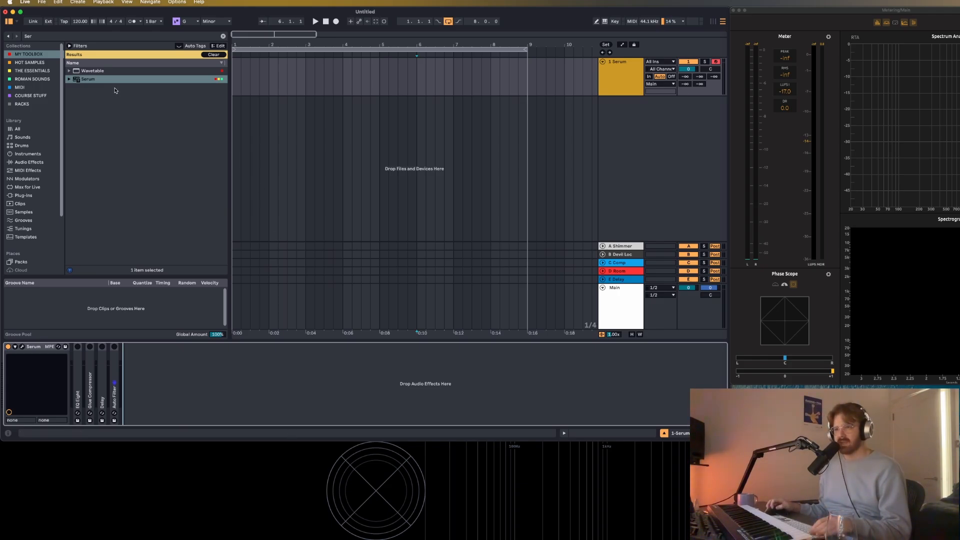
# Open the Serum synth's editor and load the Analog_BD_Sin wavetable in oscillator A.
pyautogui.click(23, 346)
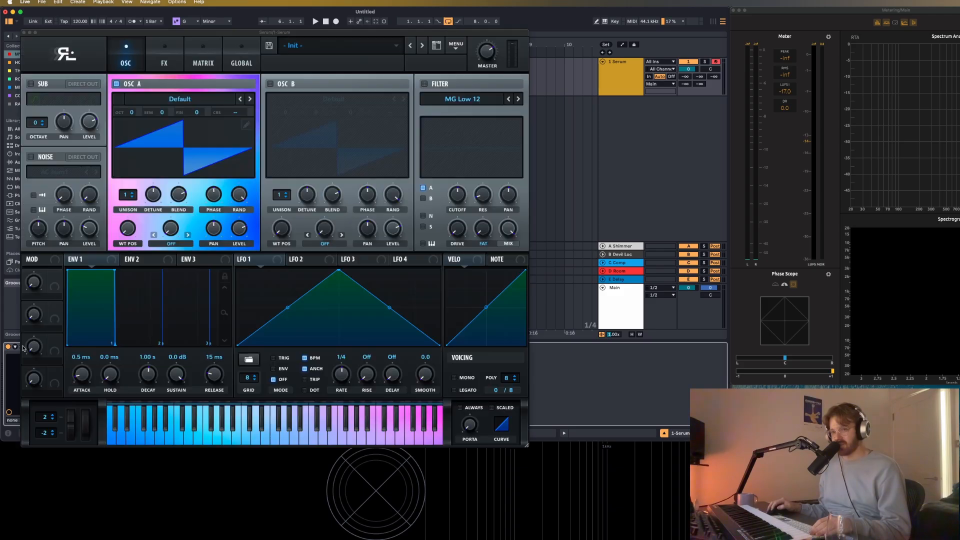
pyautogui.moveTo(284, 33); pyautogui.dragTo(350, 11)
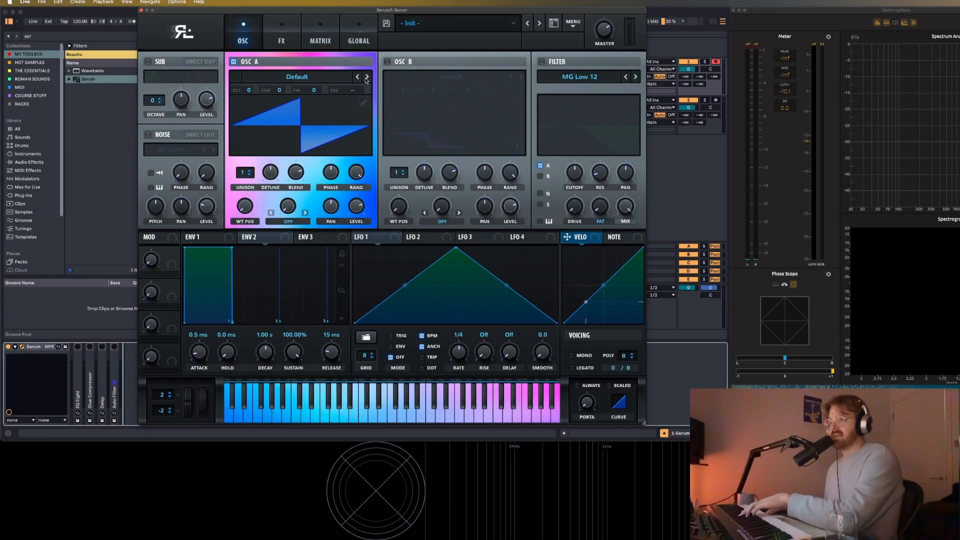
pyautogui.click(366, 78)
pyautogui.click(366, 77)
pyautogui.click(367, 78)
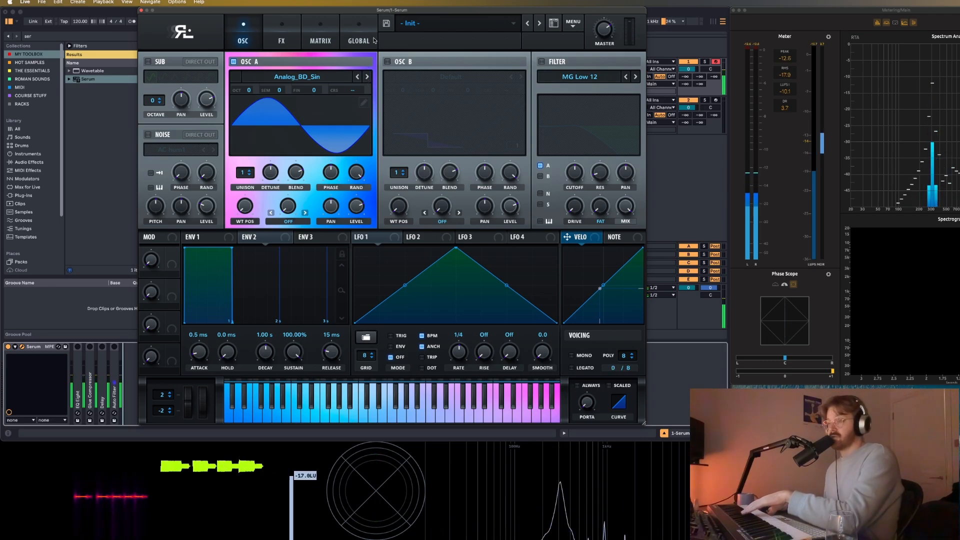
# Enable the synth's filter and set its type to Flg HL6- from the flanger filters.
pyautogui.click(541, 61)
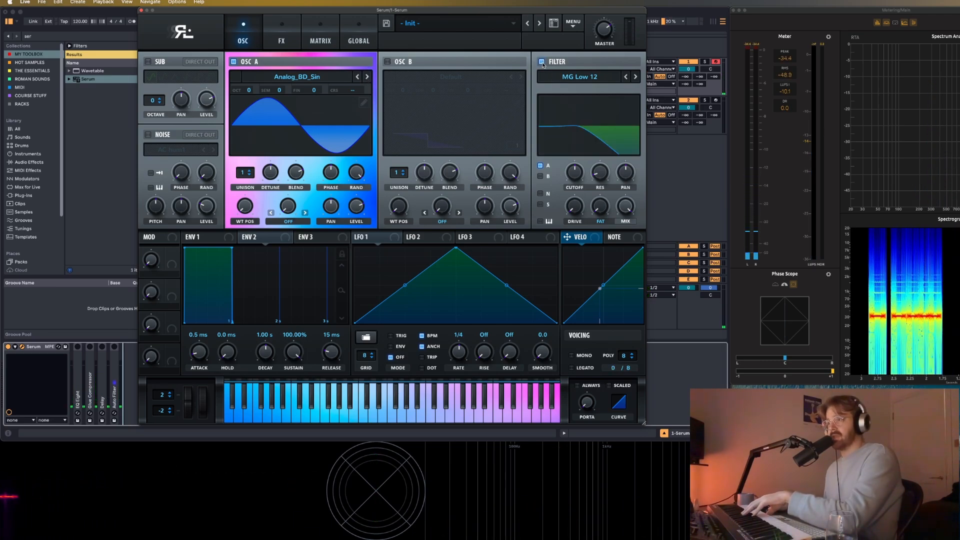
pyautogui.click(588, 78)
pyautogui.moveTo(595, 104)
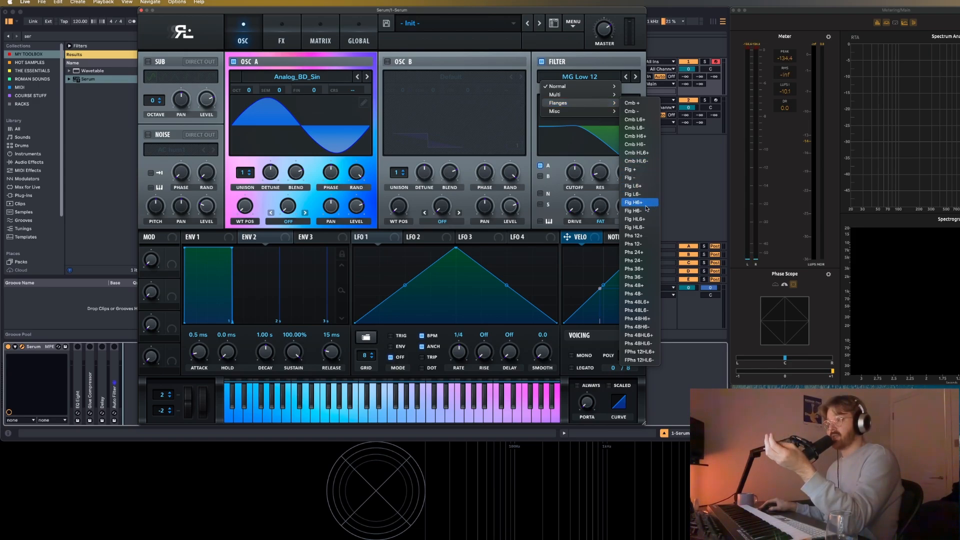
pyautogui.click(644, 227)
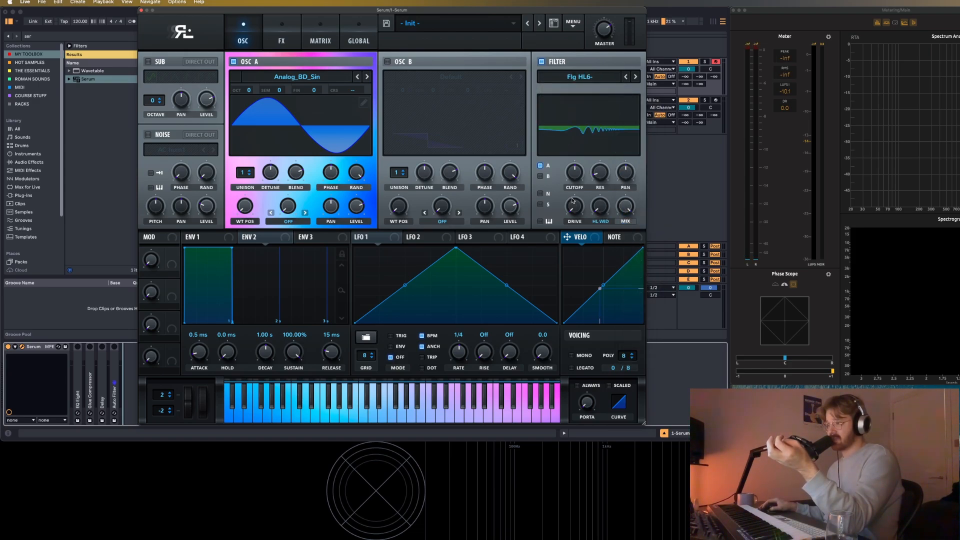
# Raise the filter's resonance and HL width, and adjust its cutoff while playing notes.
pyautogui.moveTo(604, 174); pyautogui.dragTo(627, 99)
pyautogui.moveTo(608, 210); pyautogui.dragTo(607, 191)
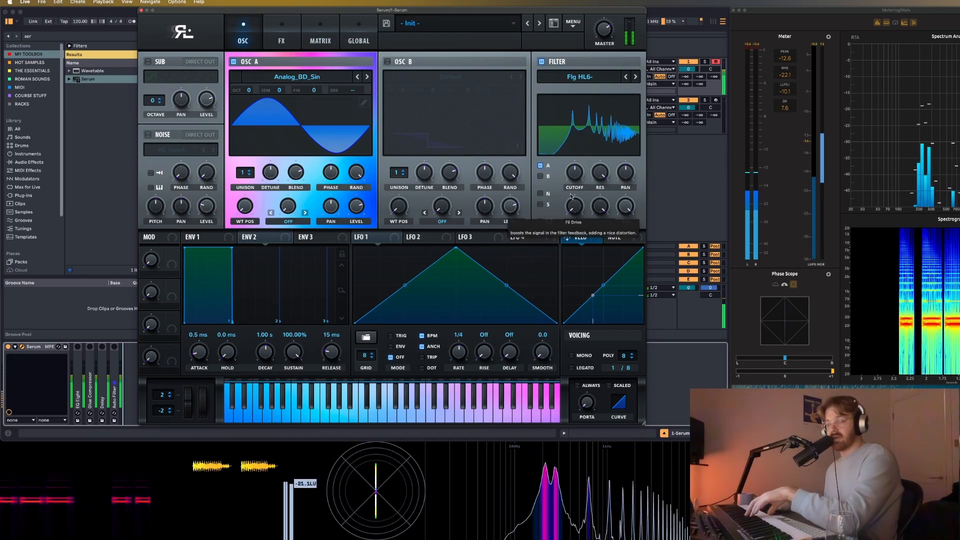
pyautogui.moveTo(574, 187); pyautogui.dragTo(575, 179)
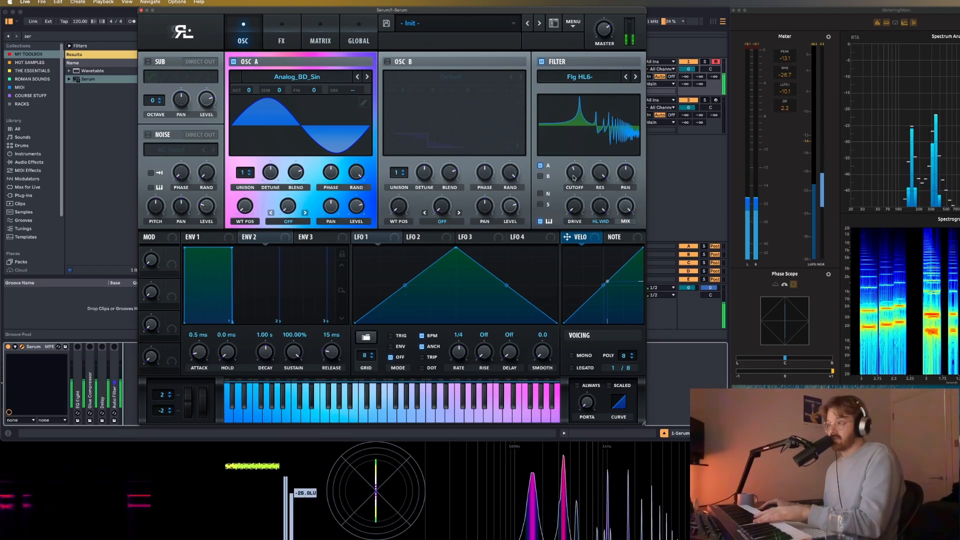
# Find the Tuner device in the browser, add it after Serum, and arrange the synth window so the tuner stays visible.
pyautogui.moveTo(330, 10); pyautogui.dragTo(430, 10)
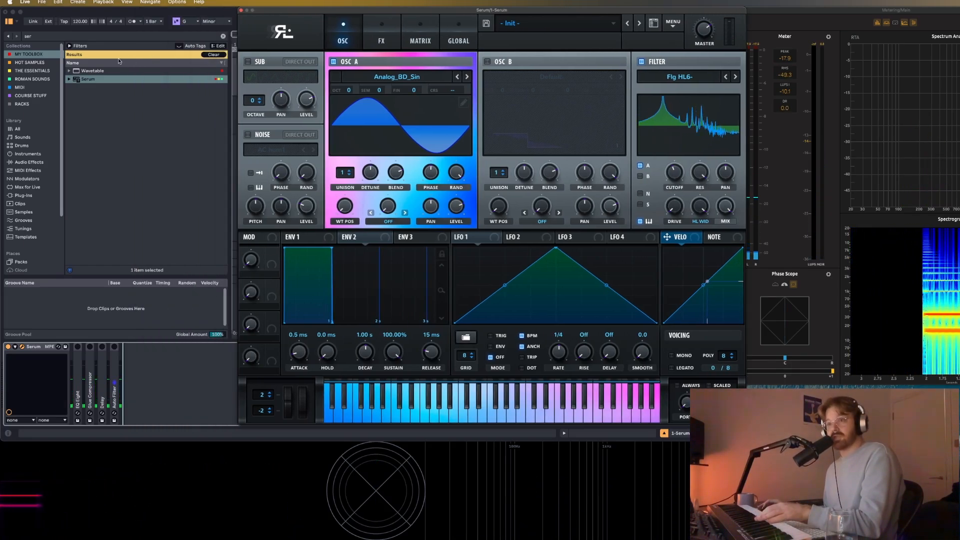
pyautogui.click(145, 35)
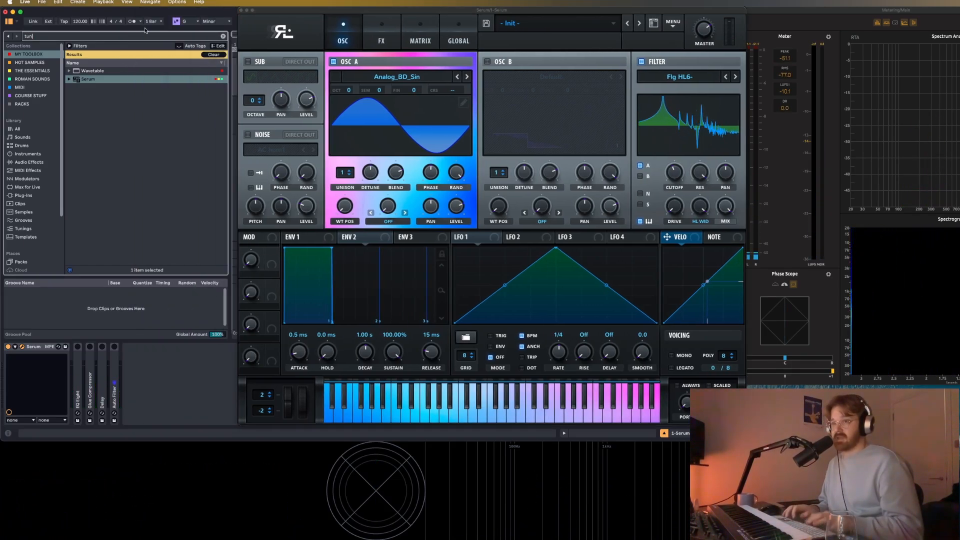
pyautogui.write('tuner')
pyautogui.press('Down')
pyautogui.press('Return')
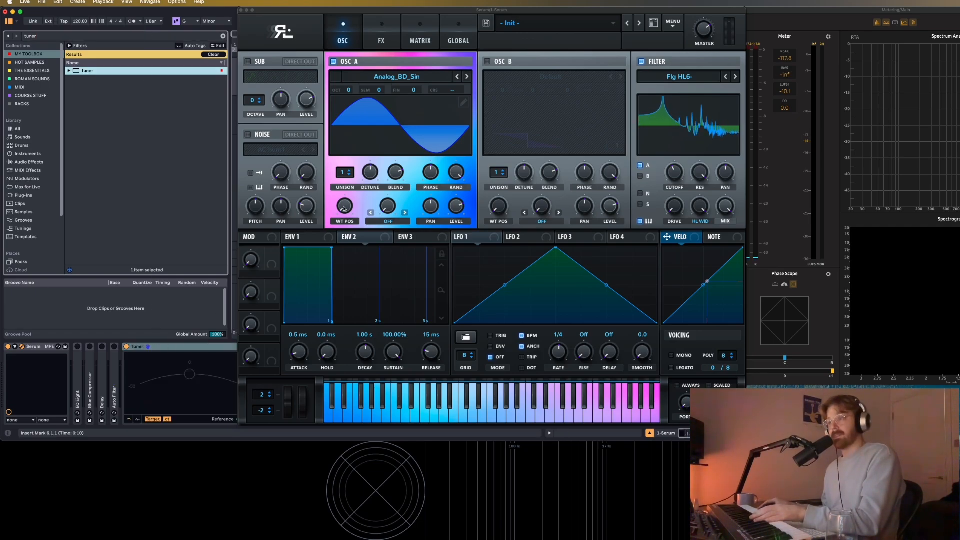
pyautogui.moveTo(503, 11); pyautogui.dragTo(513, 24)
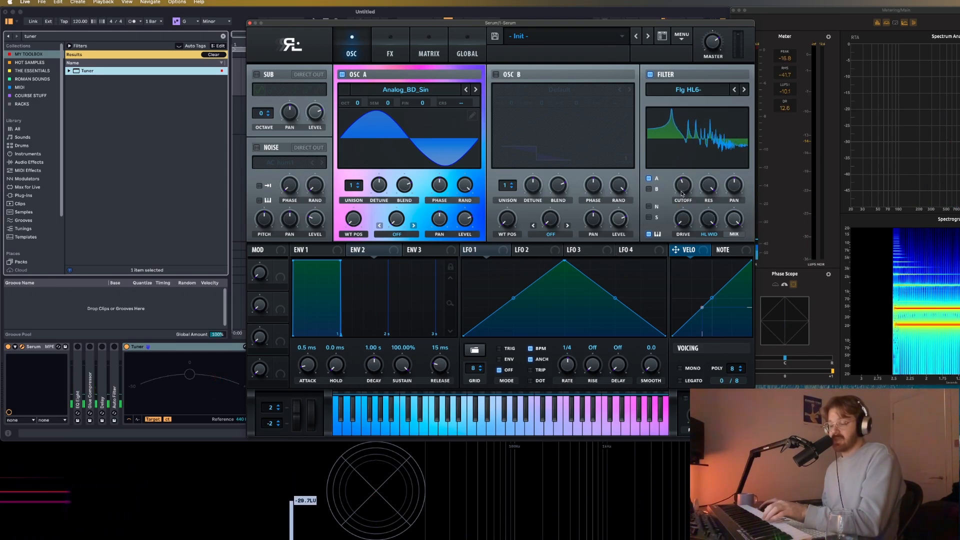
# Fine-tune the filter cutoff against the tuner and enter its value exactly.
pyautogui.moveTo(680, 195); pyautogui.dragTo(683, 193)
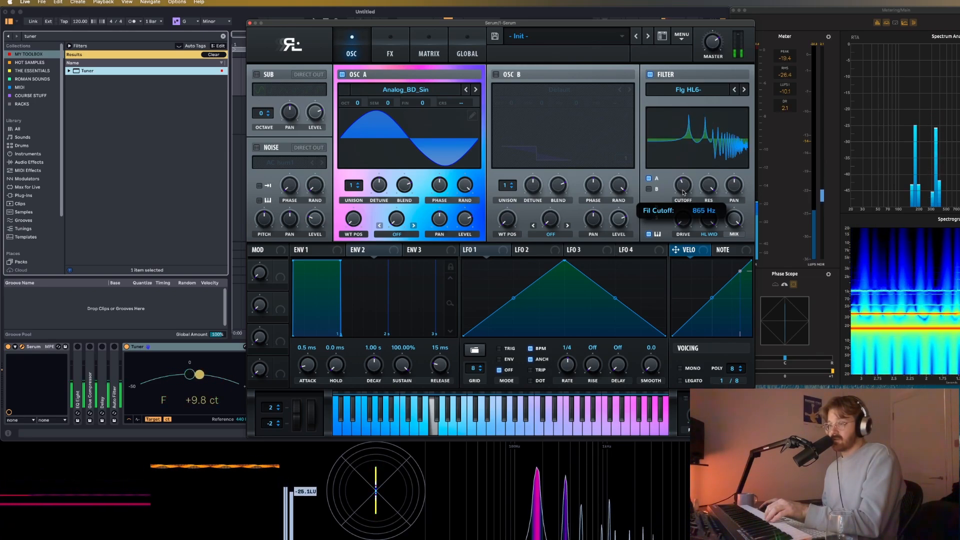
pyautogui.doubleClick(682, 189)
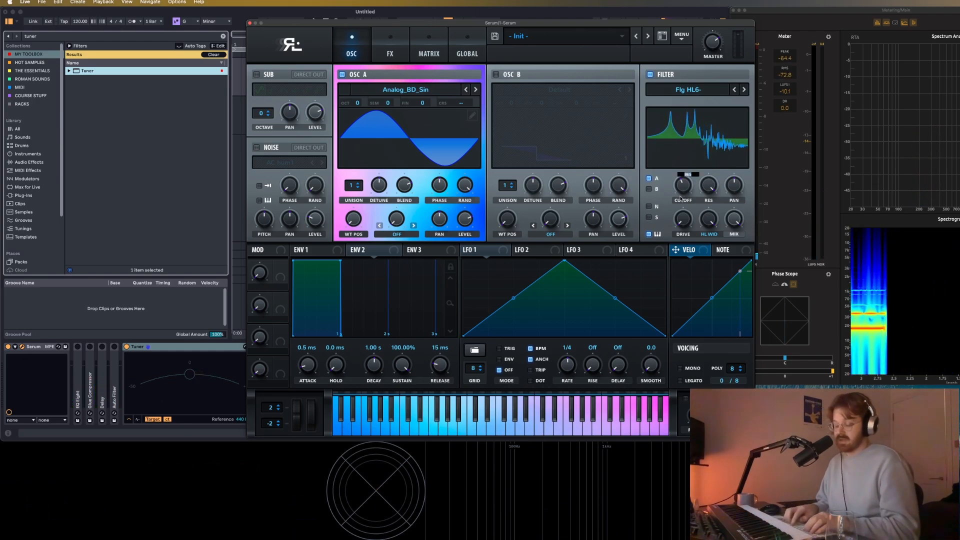
pyautogui.press('Return')
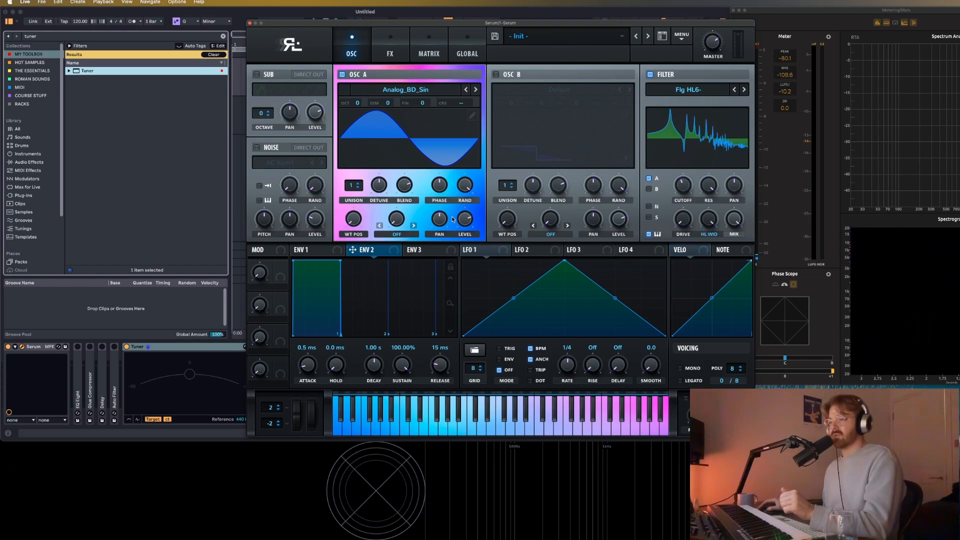
# Set Envelope 2's sustain to 0% and route the envelope to the filter cutoff with a small amount.
pyautogui.moveTo(340, 261); pyautogui.dragTo(346, 279)
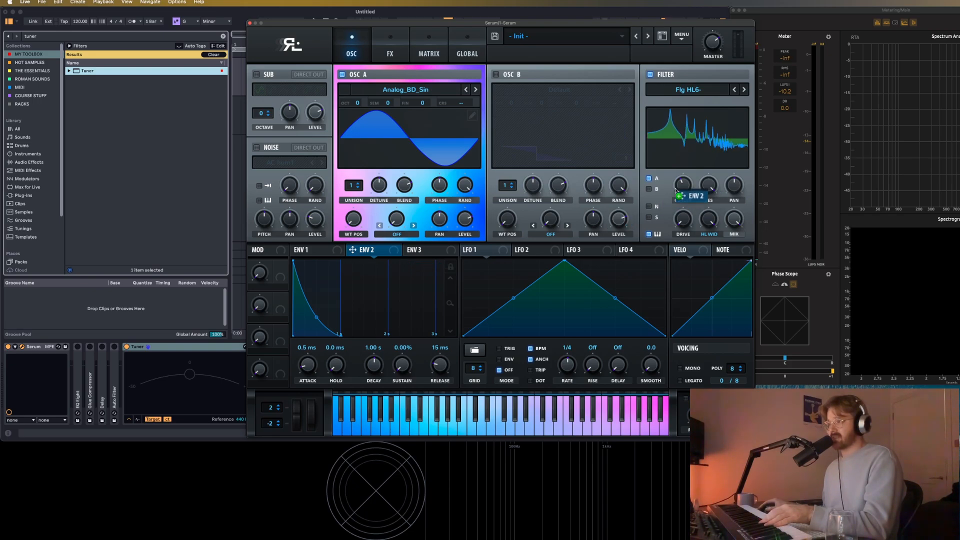
pyautogui.moveTo(673, 173); pyautogui.dragTo(674, 192)
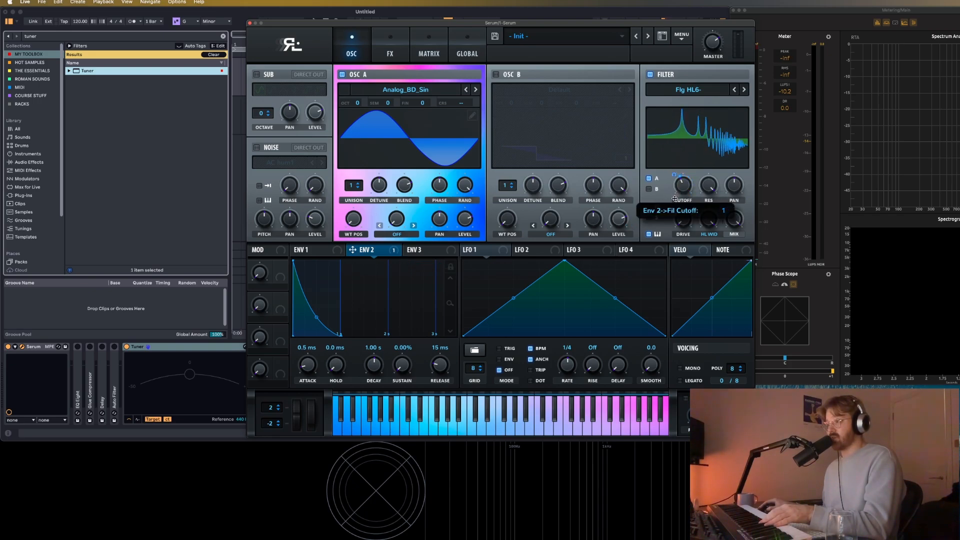
# Set Envelope 2 to 3.3 ms attack, 170 ms decay and 1.05 s release, and Envelope 1's release to 786 ms.
pyautogui.moveTo(305, 365)
pyautogui.mouseDown()
pyautogui.moveTo(315, 364)
pyautogui.moveTo(307, 369)
pyautogui.mouseUp()
pyautogui.moveTo(373, 365); pyautogui.dragTo(371, 377)
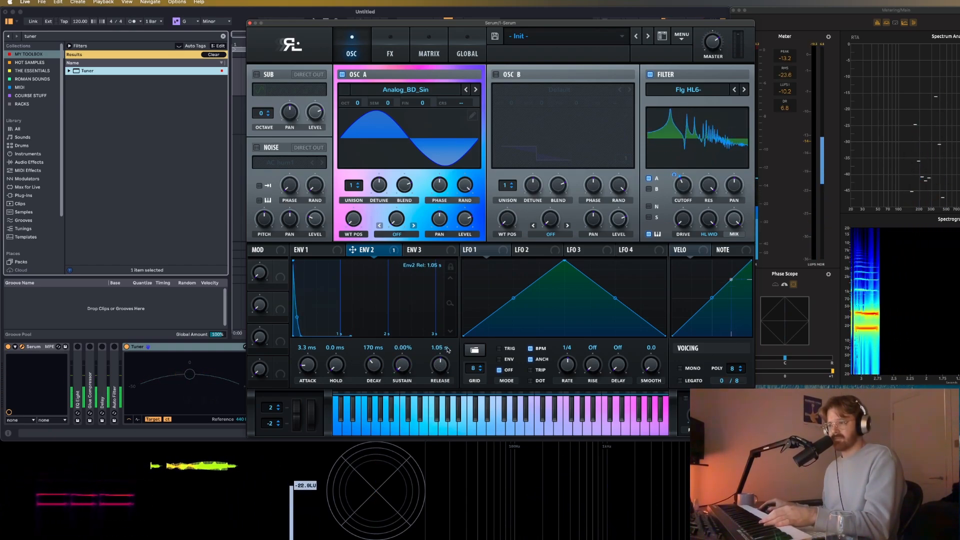
pyautogui.click(330, 250)
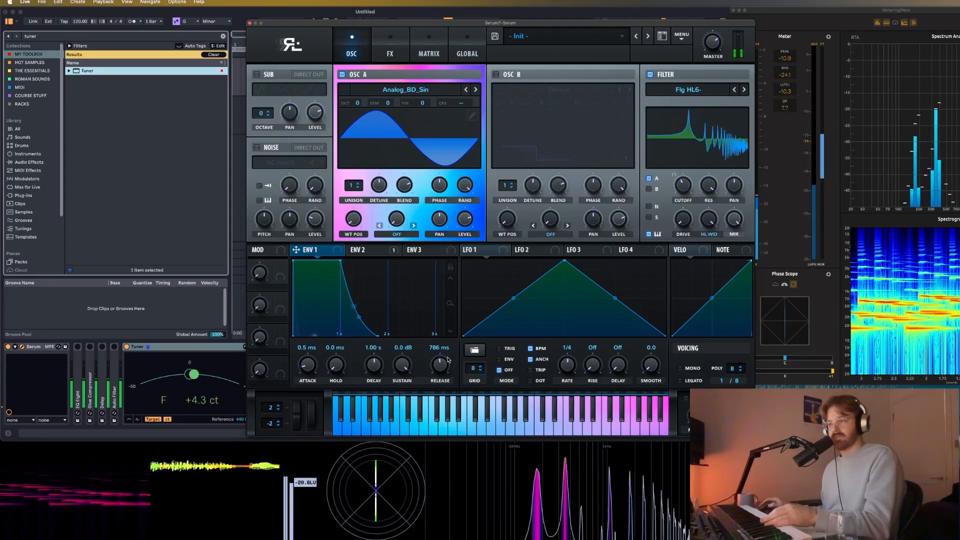
# Enable oscillator B with the Analog_BD_Sin wavetable and apply FM (From B) warp to oscillator A.
pyautogui.click(495, 74)
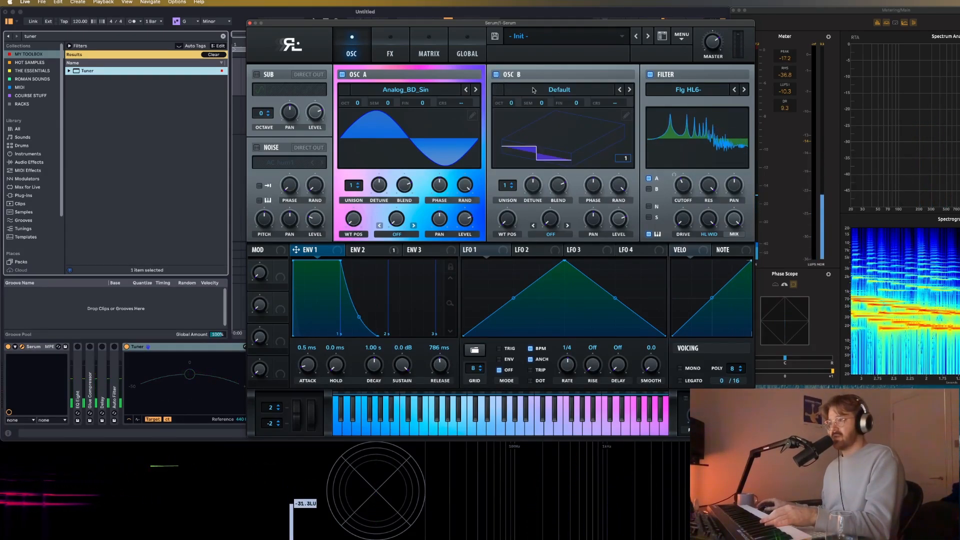
pyautogui.click(630, 91)
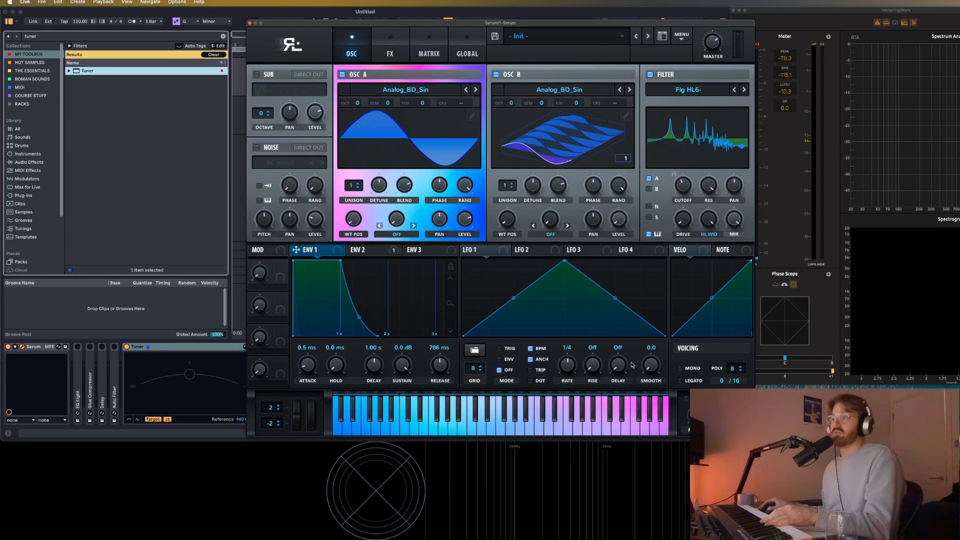
pyautogui.click(403, 235)
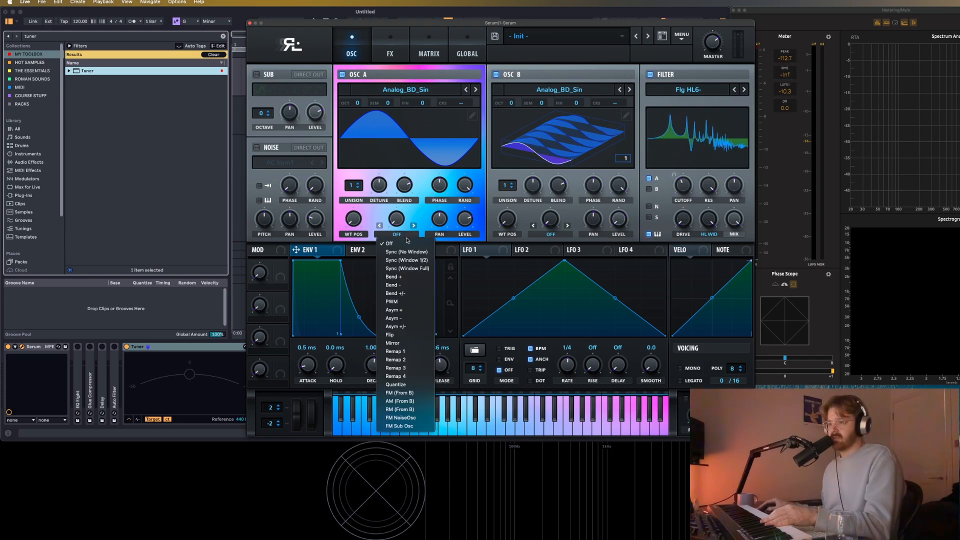
pyautogui.click(399, 393)
pyautogui.moveTo(394, 221); pyautogui.dragTo(415, 220)
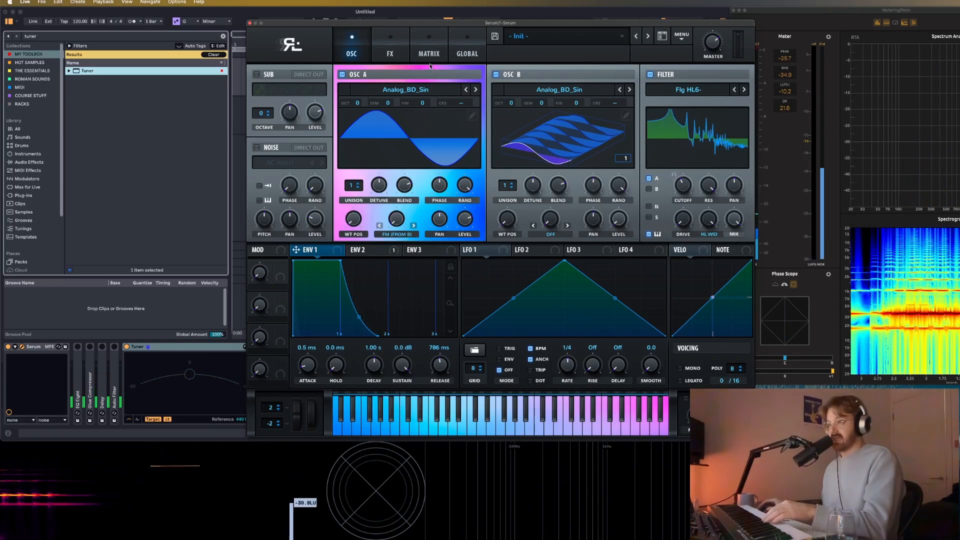
# Add a filter to Serum's effects rack and set its type to Flg +.
pyautogui.click(389, 48)
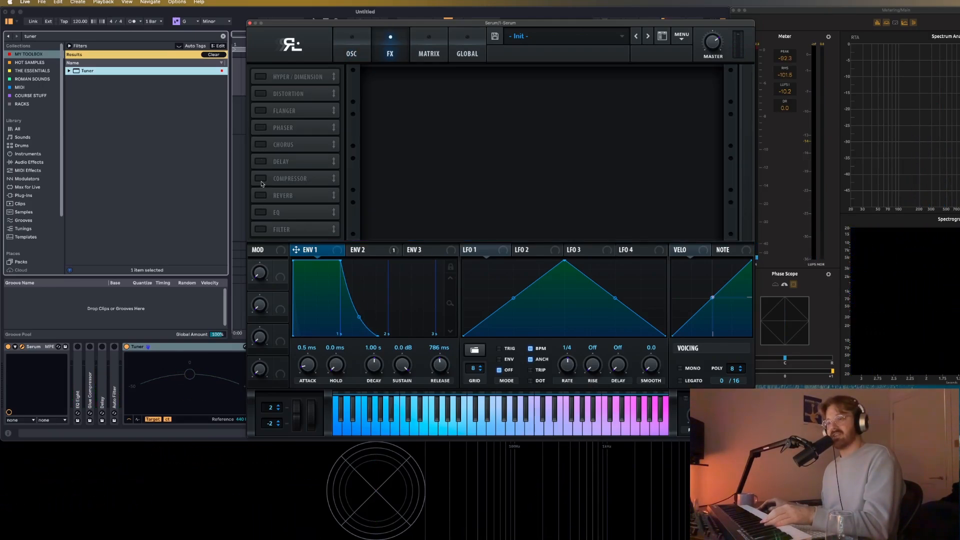
pyautogui.click(260, 213)
pyautogui.click(260, 212)
pyautogui.click(260, 229)
pyautogui.click(447, 88)
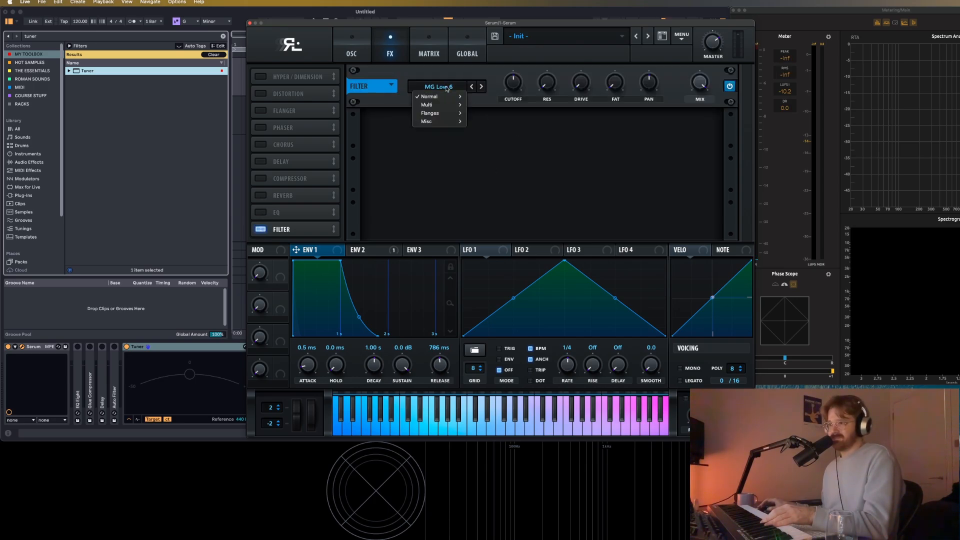
pyautogui.moveTo(449, 113)
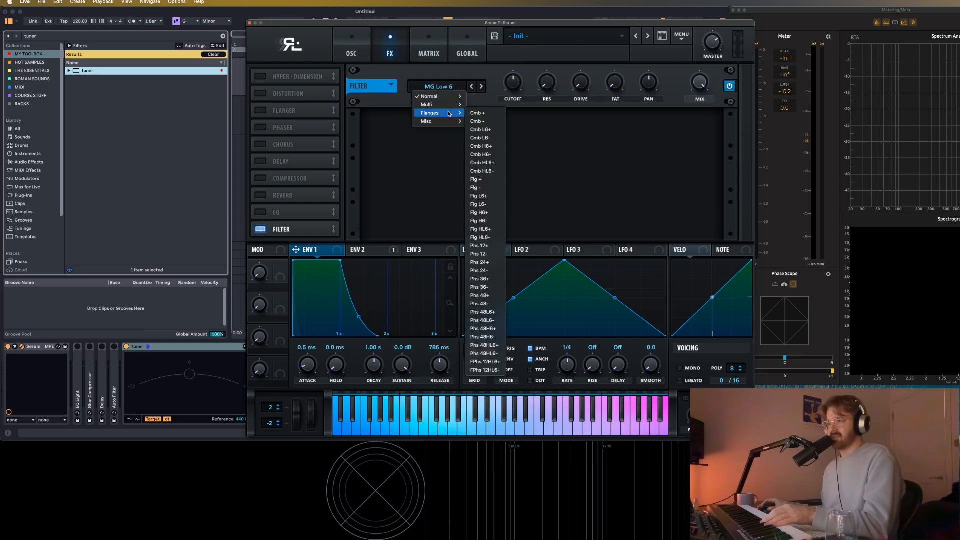
pyautogui.click(485, 180)
# Shape the effects filter by adjusting its cutoff, setting resonance to about 73% and raising the drive.
pyautogui.moveTo(512, 85); pyautogui.dragTo(567, 63)
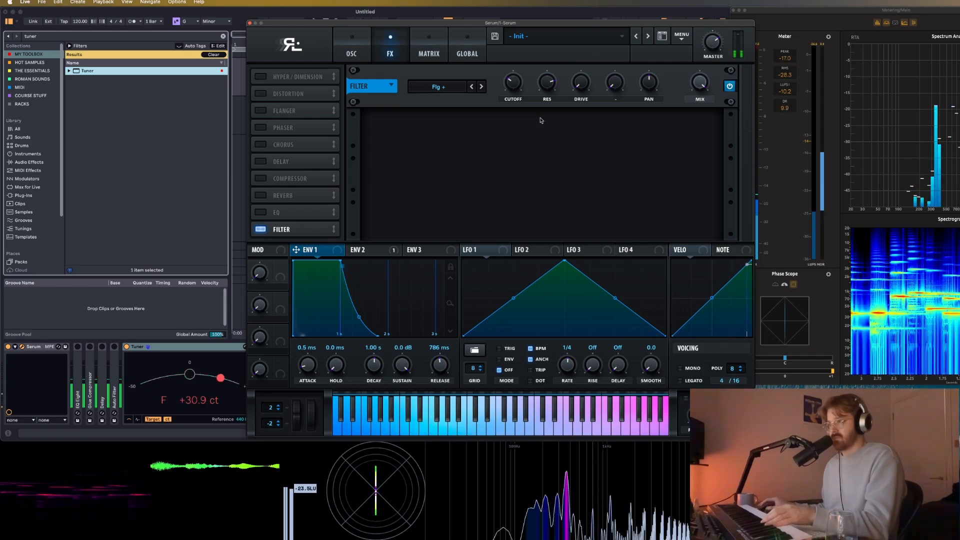
pyautogui.moveTo(600, 60); pyautogui.dragTo(605, 54)
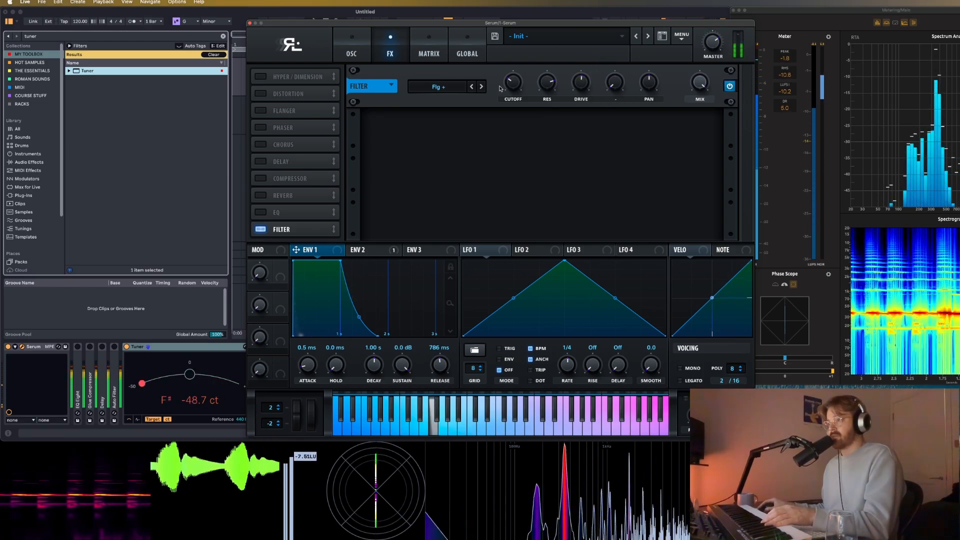
pyautogui.moveTo(509, 82); pyautogui.dragTo(516, 82)
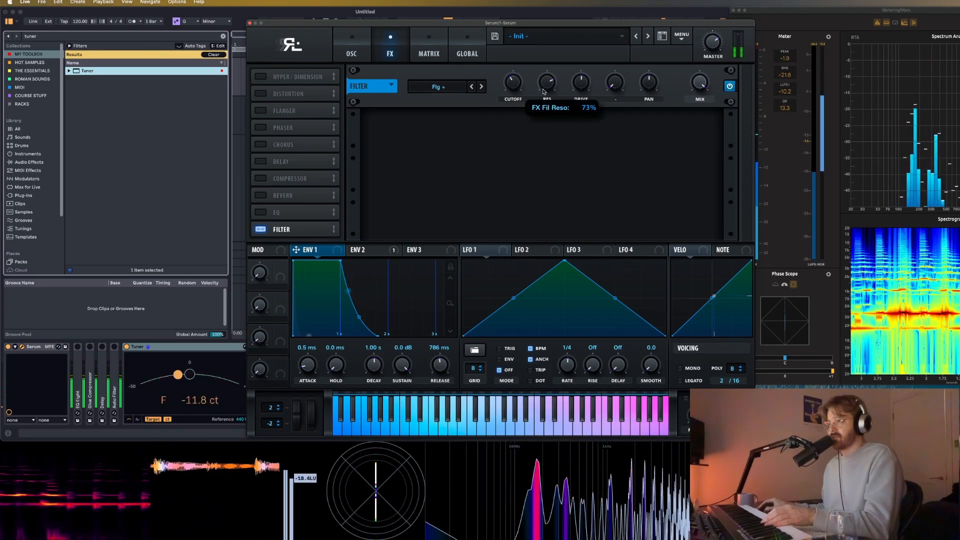
pyautogui.moveTo(587, 82); pyautogui.dragTo(587, 82)
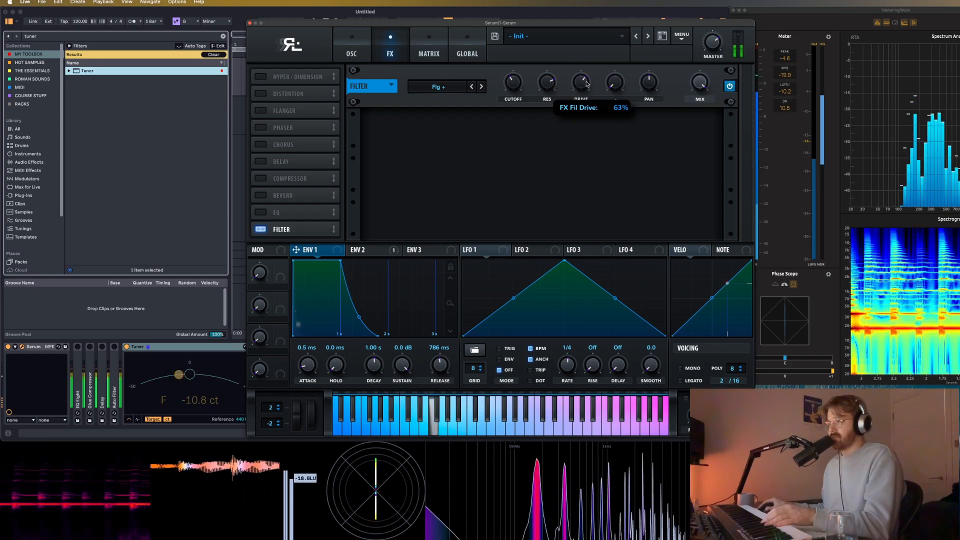
# Add a compressor after the filter effect, lower its threshold to about -44 dB and raise its gain.
pyautogui.click(280, 179)
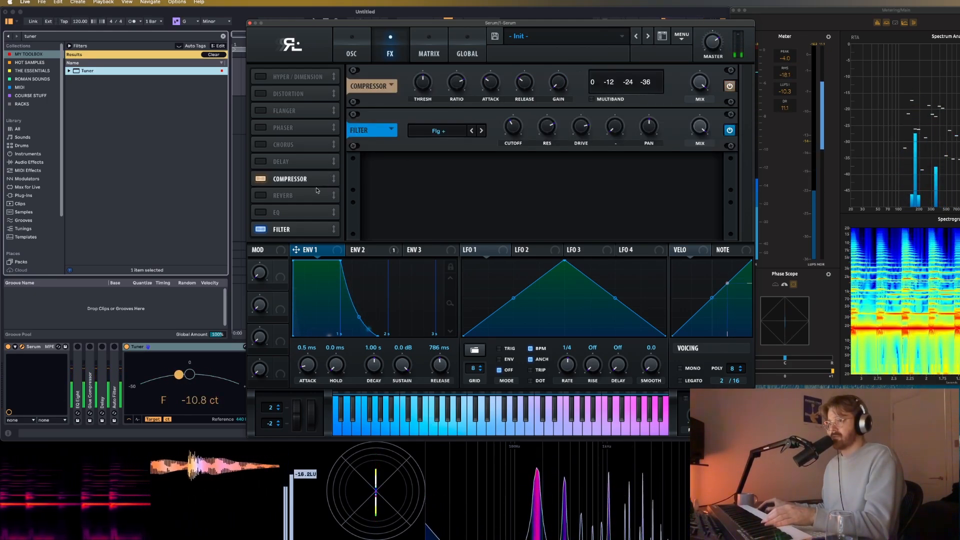
pyautogui.moveTo(290, 179); pyautogui.dragTo(290, 229)
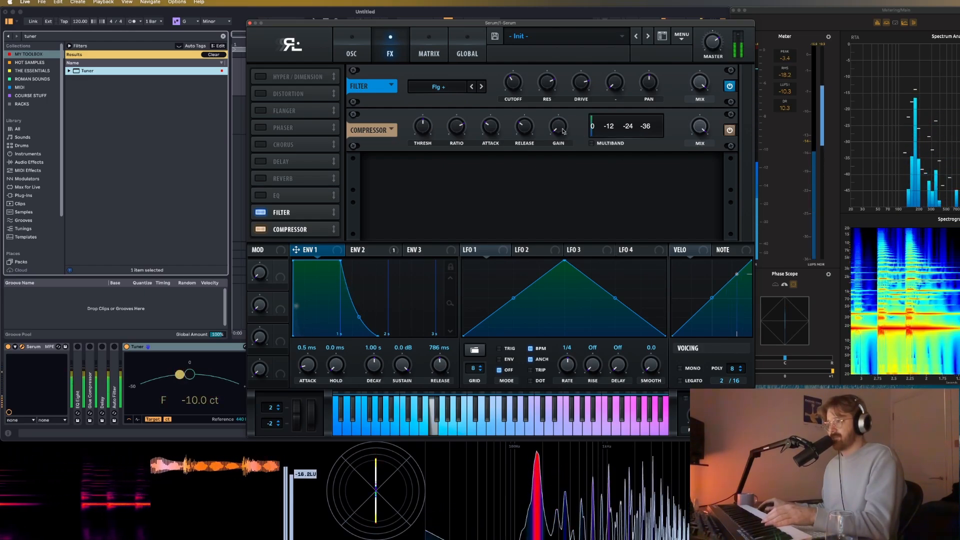
pyautogui.moveTo(564, 126)
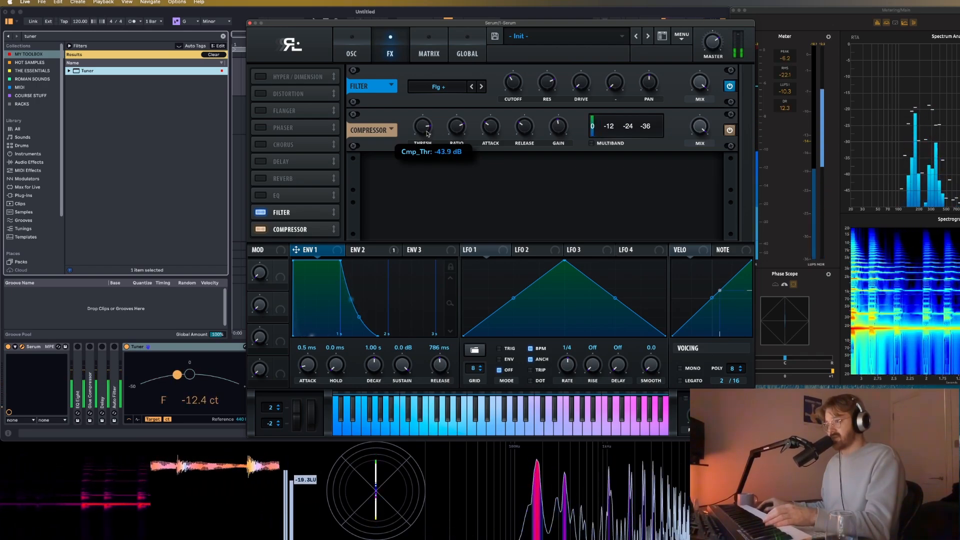
pyautogui.moveTo(427, 134); pyautogui.dragTo(427, 131)
pyautogui.moveTo(564, 132); pyautogui.dragTo(564, 127)
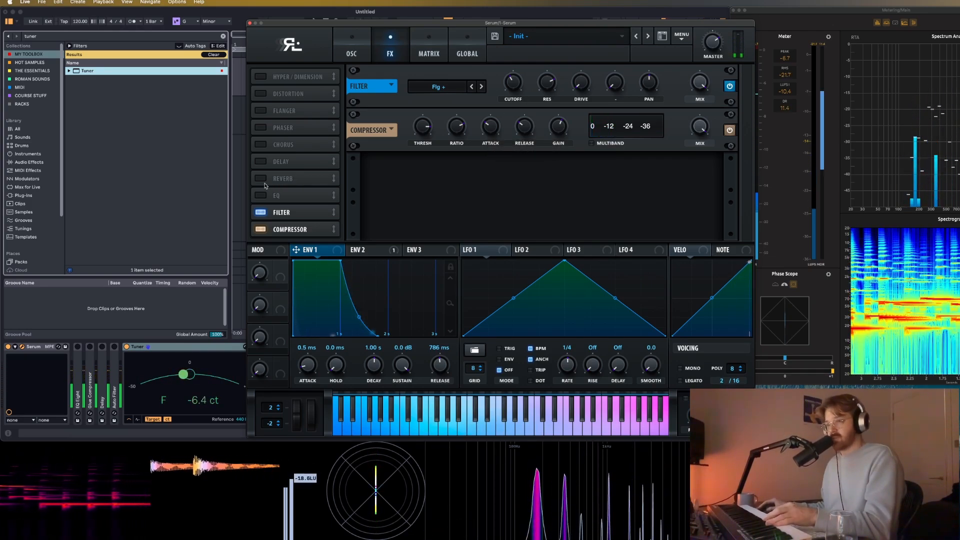
# Place a hall reverb after the compressor at the end of the effects chain.
pyautogui.moveTo(290, 186); pyautogui.dragTo(311, 225)
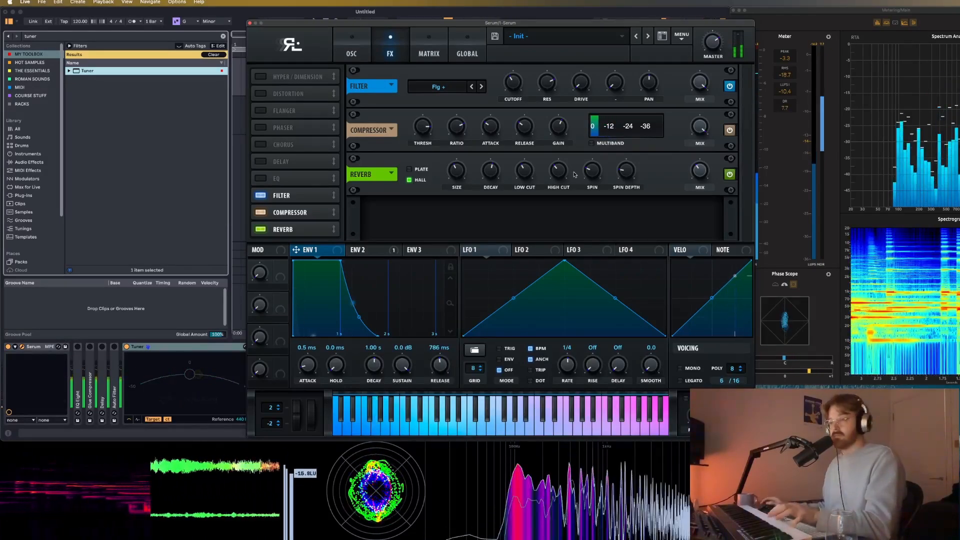
# Enable the Hyper/Dimension effect at the start of the effects chain.
pyautogui.click(261, 144)
pyautogui.click(260, 144)
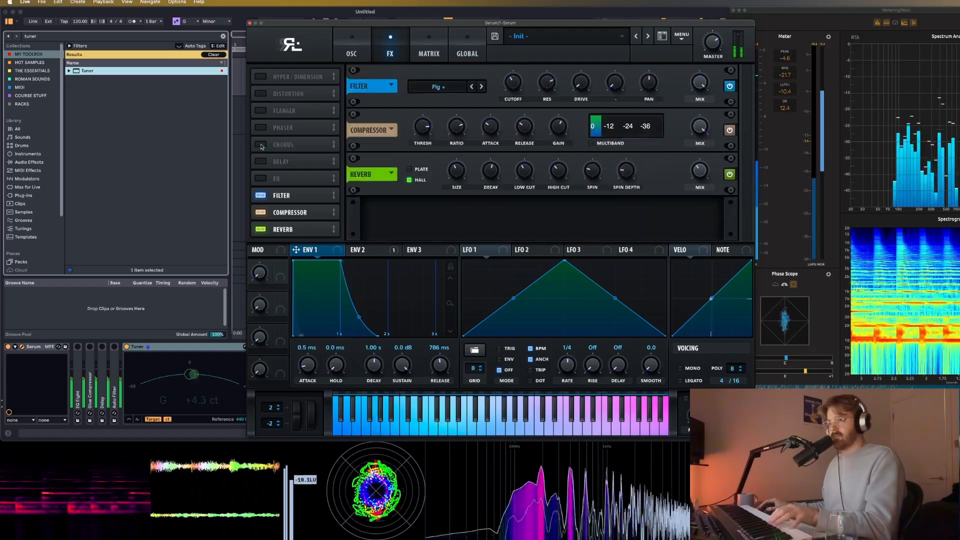
pyautogui.click(260, 76)
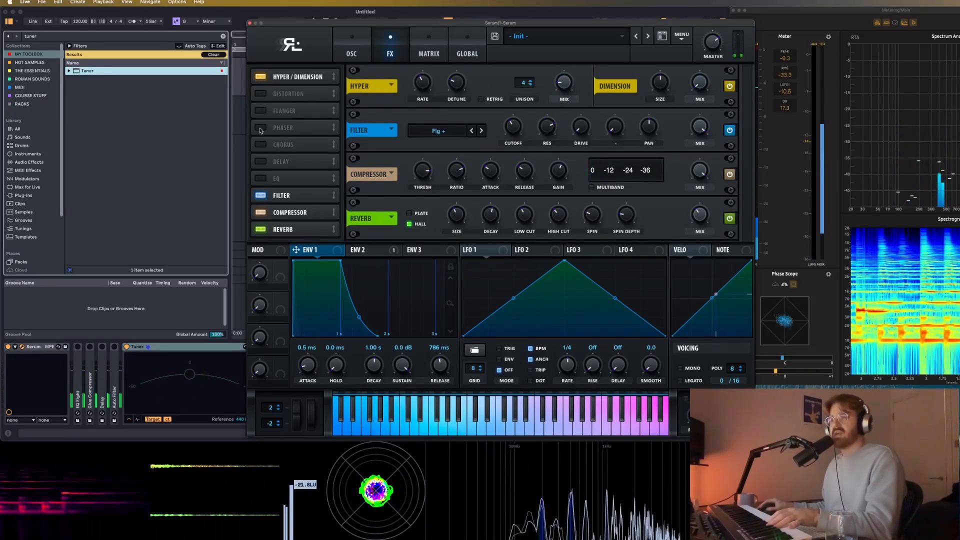
# Add a ping-pong delay at the end of the effects chain and narrow its filter to frequency 1722 with a width of 1.9.
pyautogui.click(260, 161)
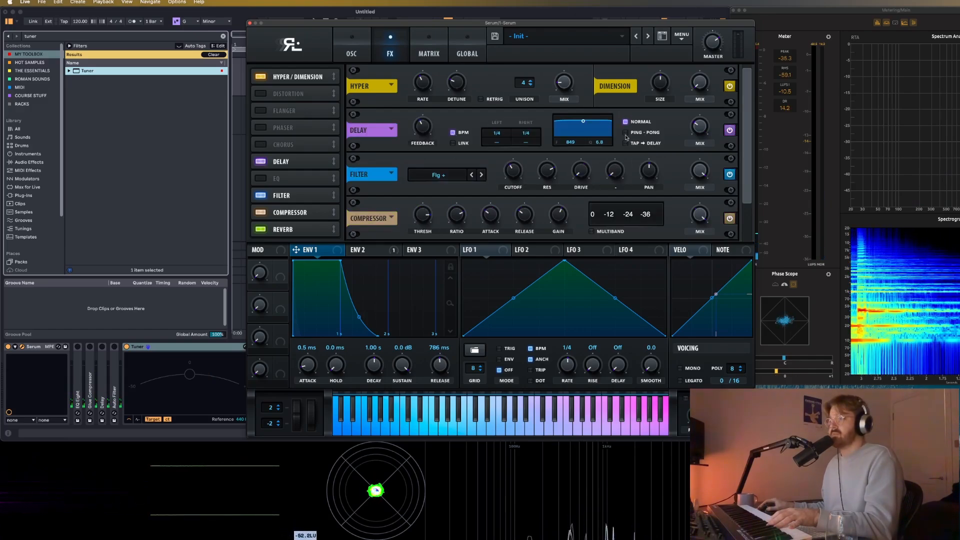
pyautogui.moveTo(317, 162); pyautogui.dragTo(329, 256)
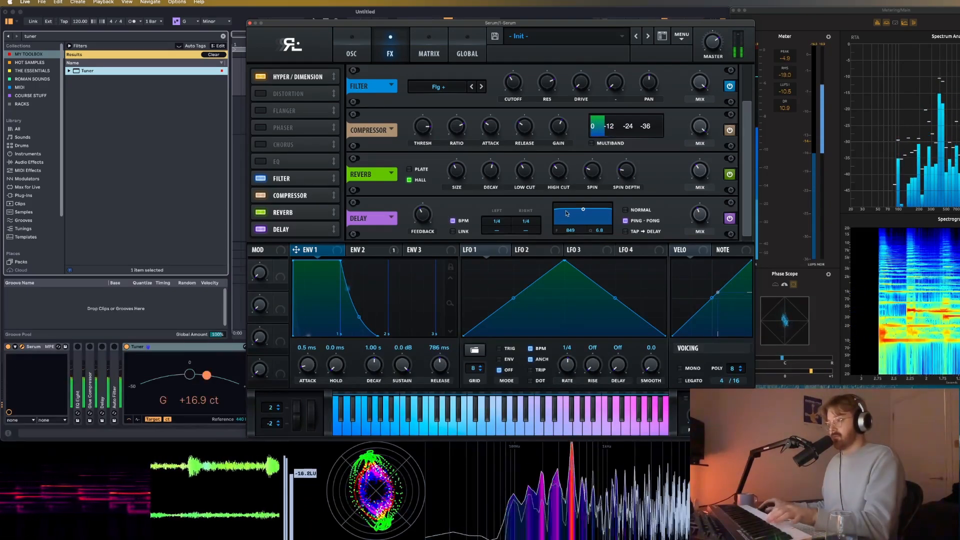
pyautogui.moveTo(582, 211); pyautogui.dragTo(589, 221)
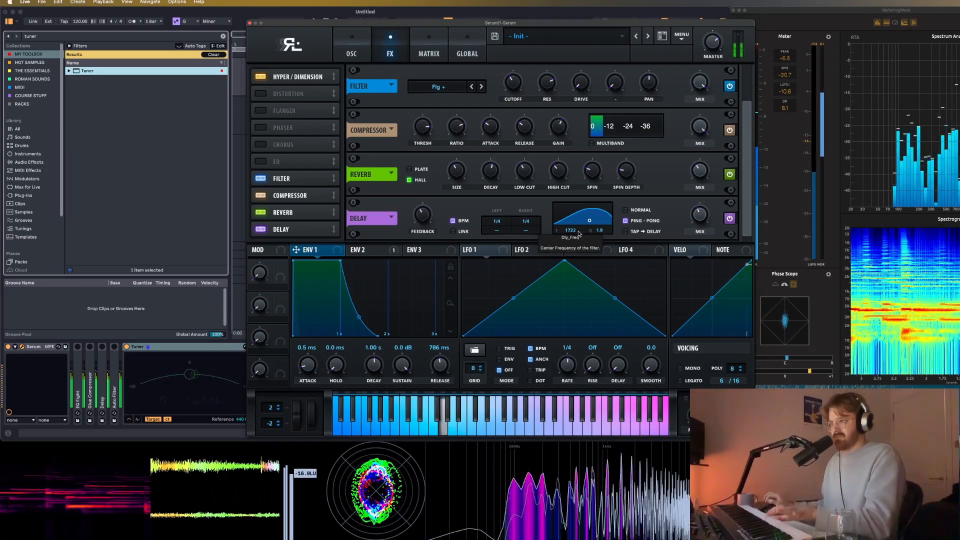
pyautogui.moveTo(714, 46); pyautogui.dragTo(715, 39)
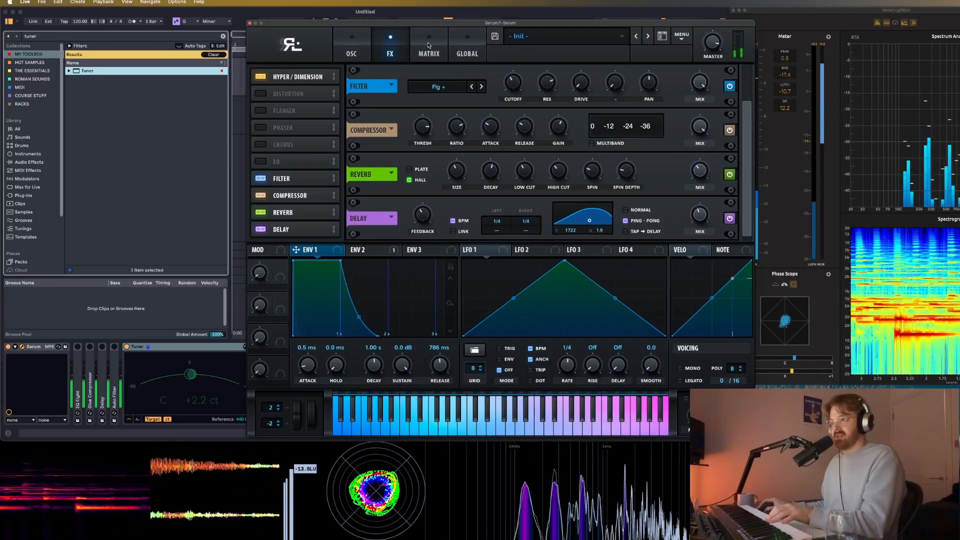
# Assign Env 2 to the effects filter's cutoff and adjust the modulation amount in both directions.
pyautogui.click(371, 252)
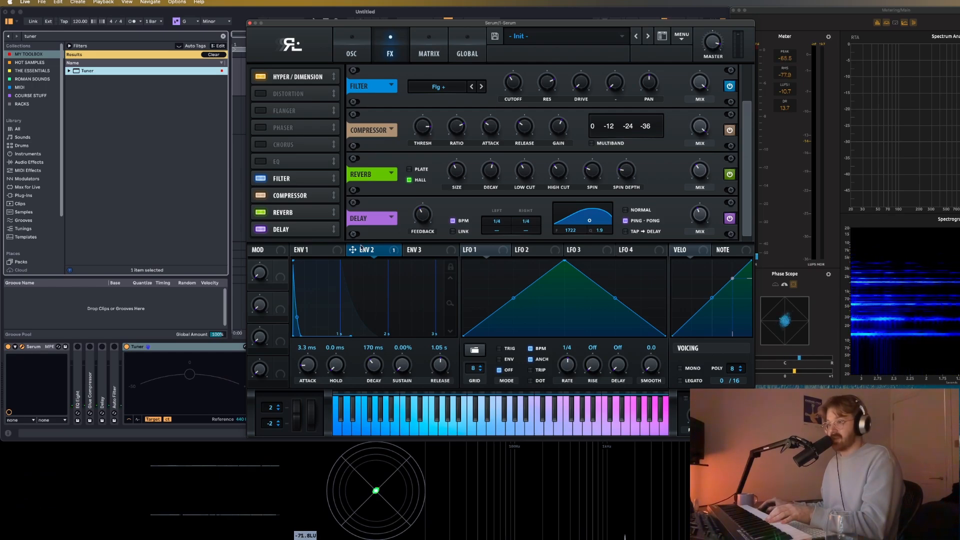
pyautogui.moveTo(353, 250); pyautogui.dragTo(502, 74)
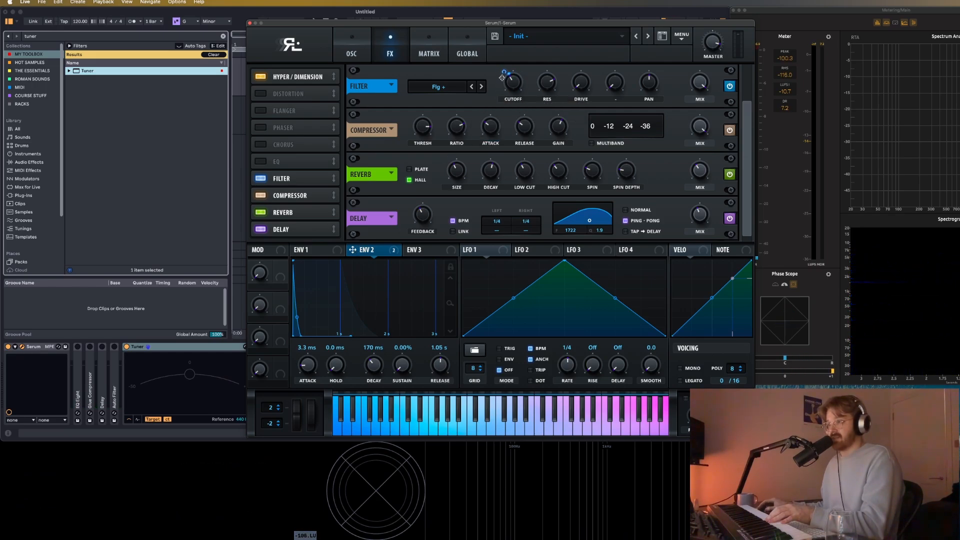
pyautogui.moveTo(504, 73); pyautogui.dragTo(504, 73)
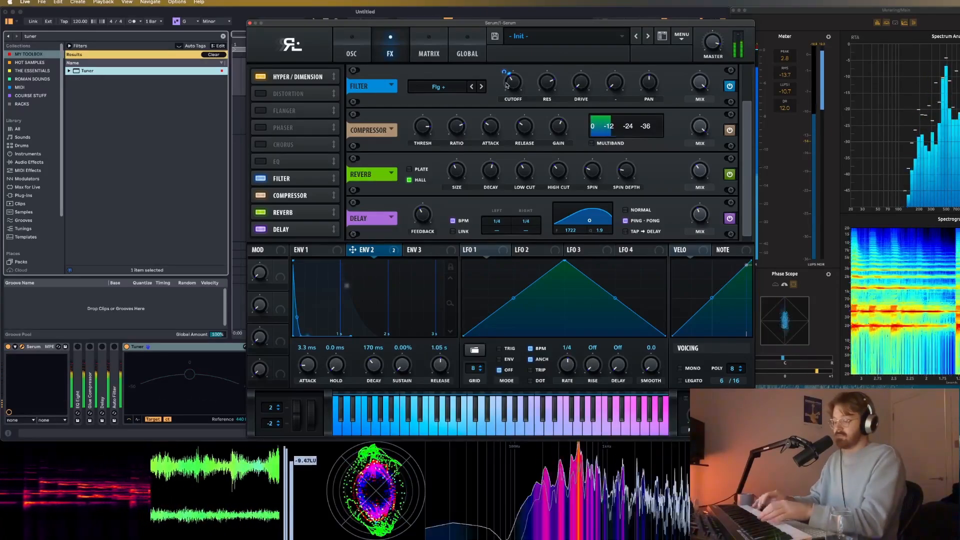
pyautogui.moveTo(506, 73)
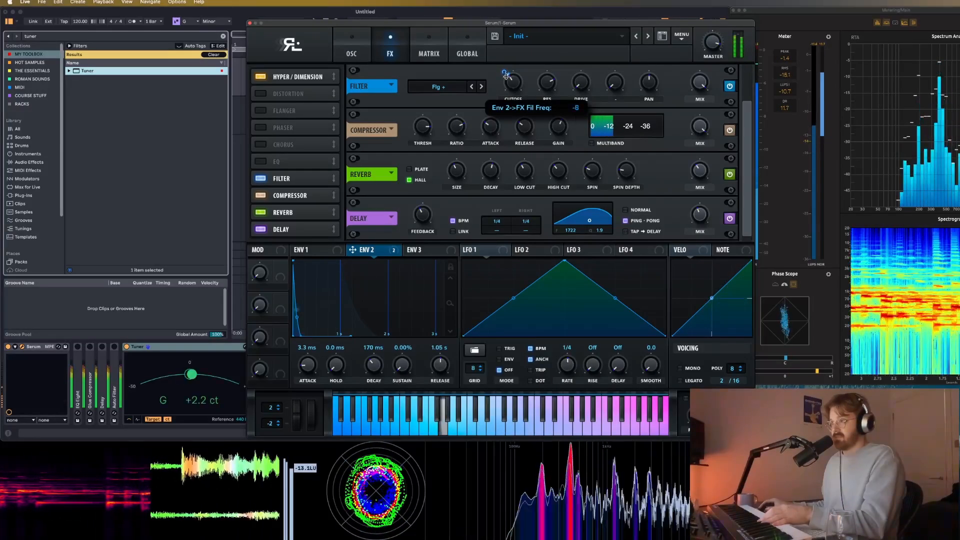
pyautogui.moveTo(505, 78); pyautogui.dragTo(505, 79)
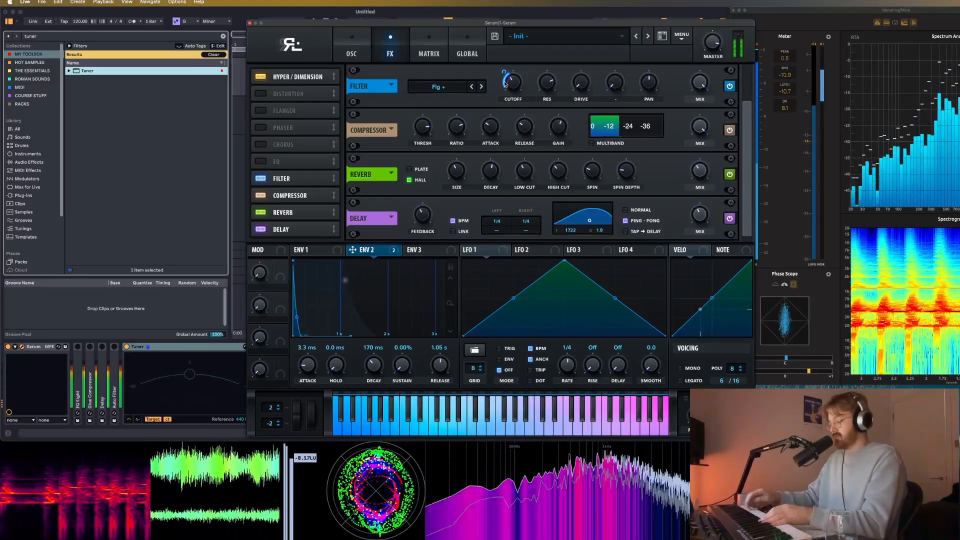
pyautogui.moveTo(507, 71); pyautogui.dragTo(512, 64)
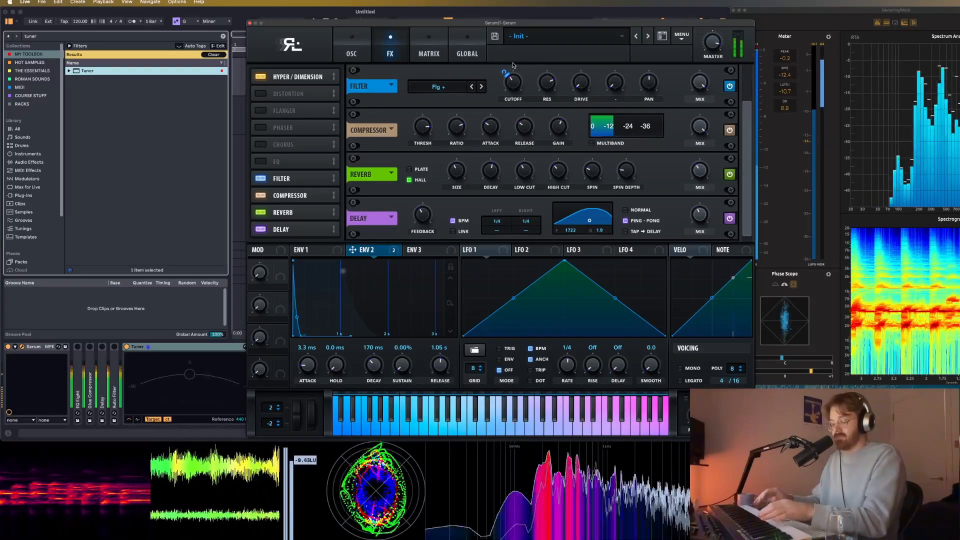
# Reduce the effects filter's resonance to about 52%, change its type to Cmb HL6- and raise HL Wid to 83%.
pyautogui.moveTo(547, 93)
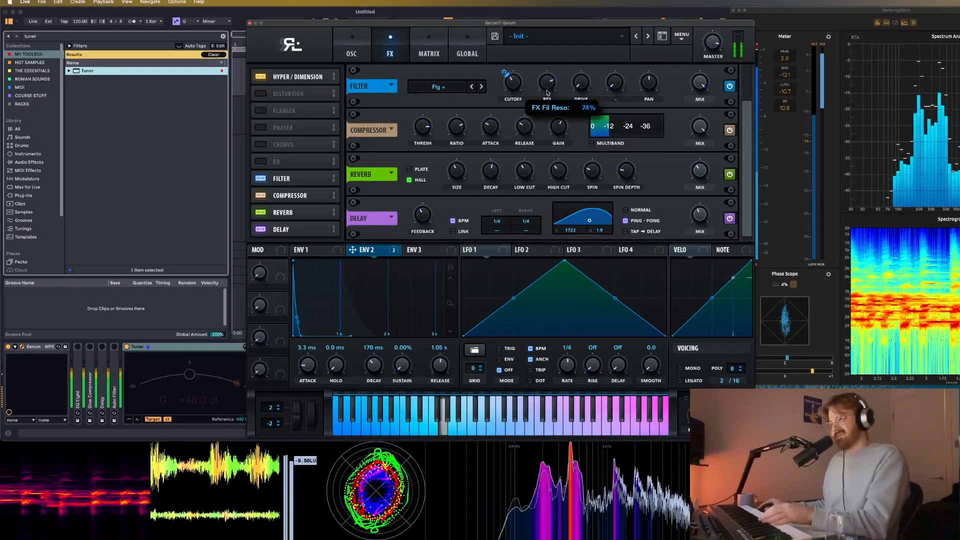
pyautogui.moveTo(556, 72); pyautogui.dragTo(549, 116)
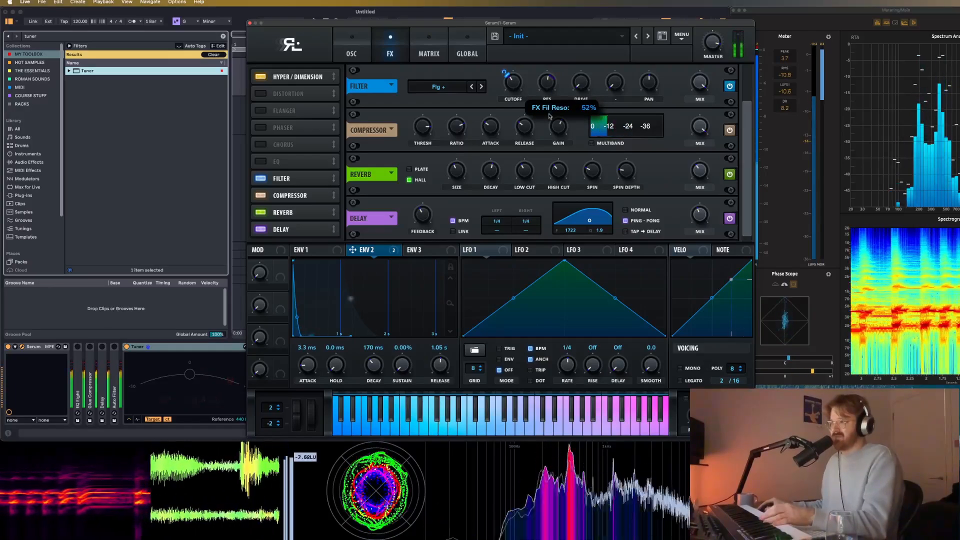
pyautogui.click(472, 87)
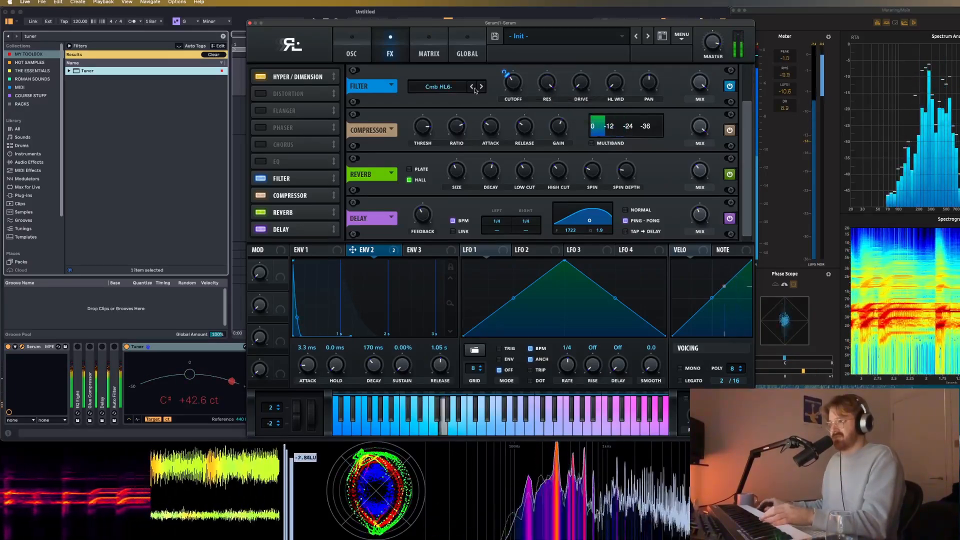
pyautogui.click(480, 87)
pyautogui.moveTo(507, 83)
pyautogui.mouseDown()
pyautogui.moveTo(534, 65)
pyautogui.moveTo(514, 84)
pyautogui.mouseUp()
pyautogui.moveTo(615, 86); pyautogui.dragTo(638, 38)
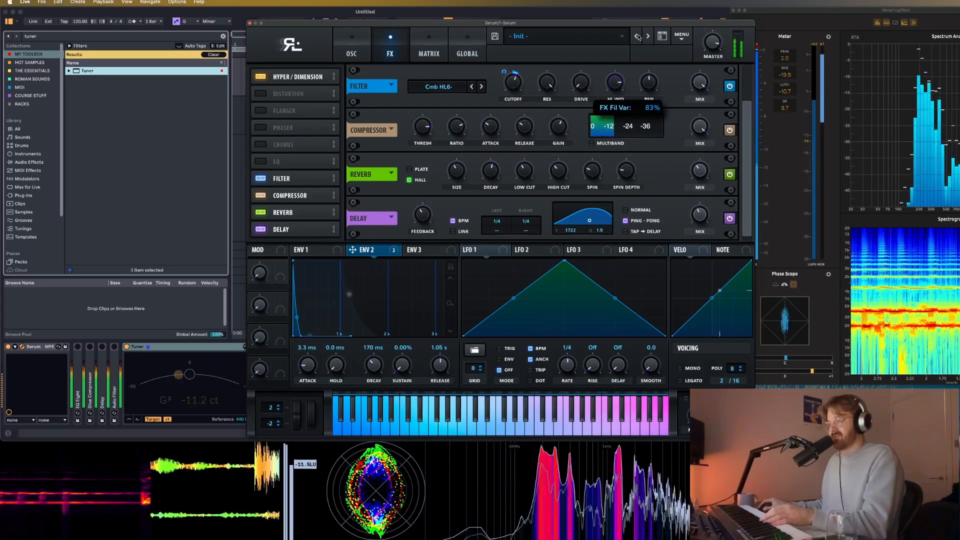
# Sweep the effects filter's cutoff and readjust the depth of its Env 2 modulation.
pyautogui.moveTo(513, 82)
pyautogui.mouseDown()
pyautogui.moveTo(514, 107)
pyautogui.moveTo(519, 90)
pyautogui.mouseUp()
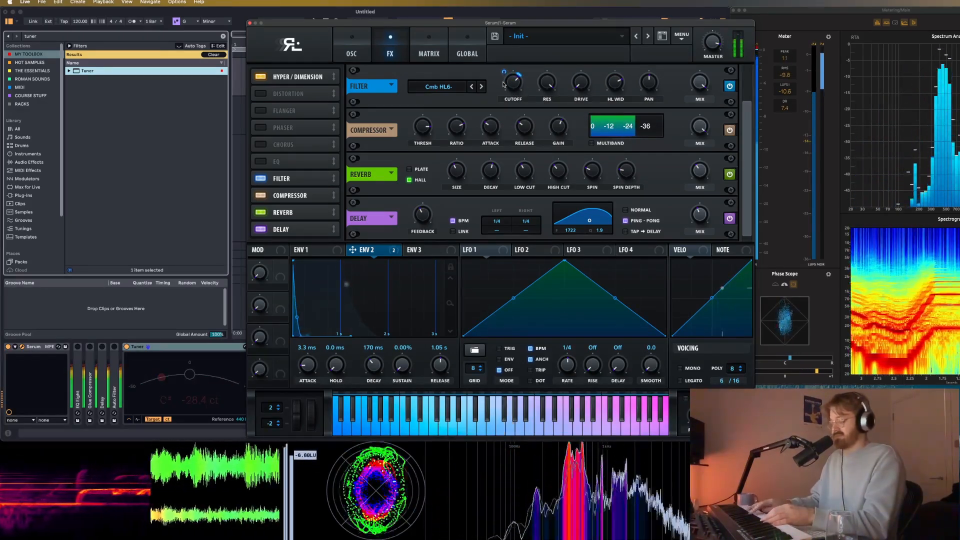
pyautogui.moveTo(512, 83); pyautogui.dragTo(507, 121)
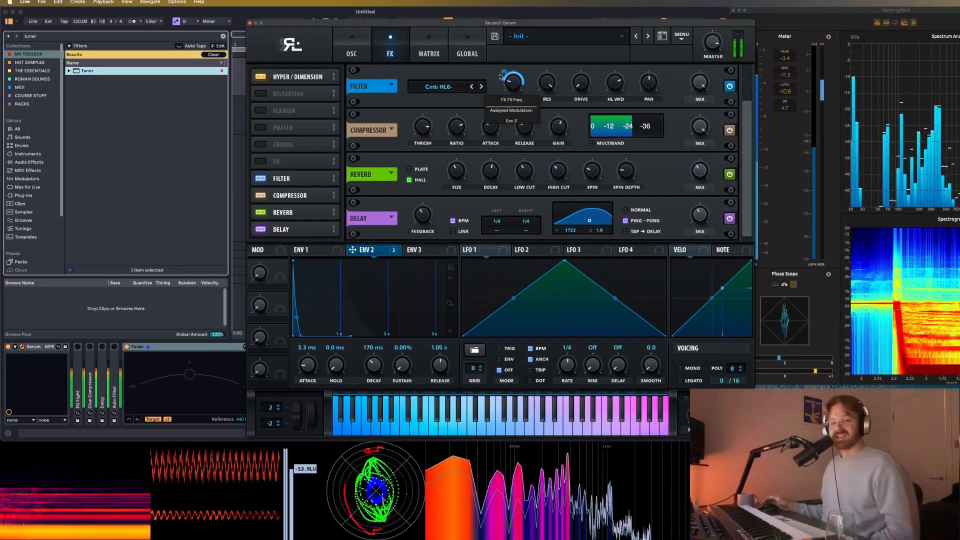
pyautogui.moveTo(504, 73); pyautogui.dragTo(517, 75)
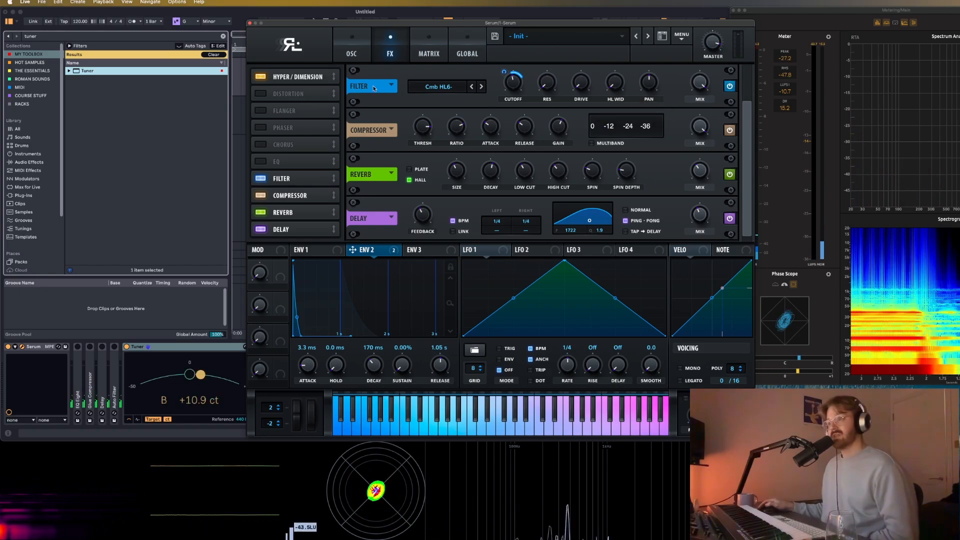
# Review the filter type categories, including Normal, Flanges and Misc, for the oscillator-page filter and the effects filter.
pyautogui.click(352, 48)
pyautogui.click(687, 89)
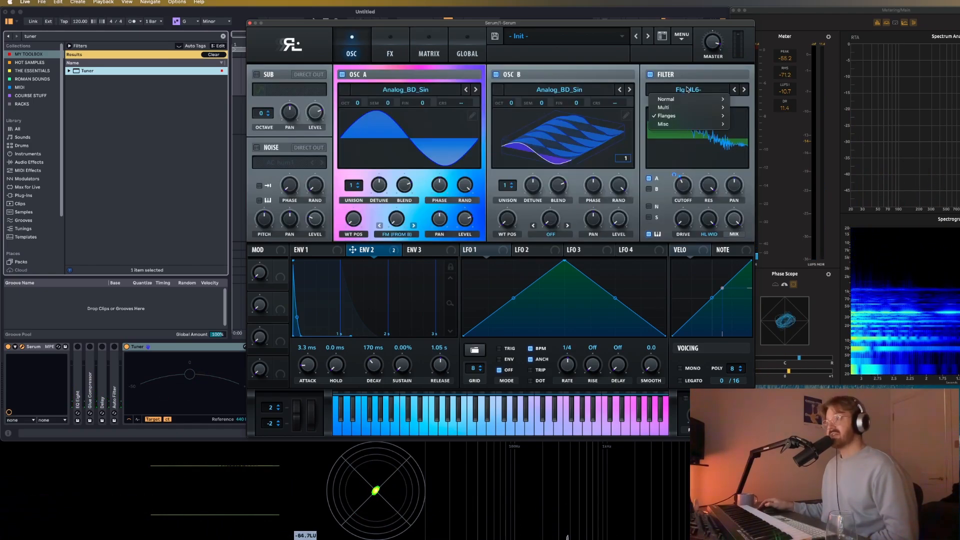
pyautogui.moveTo(699, 99)
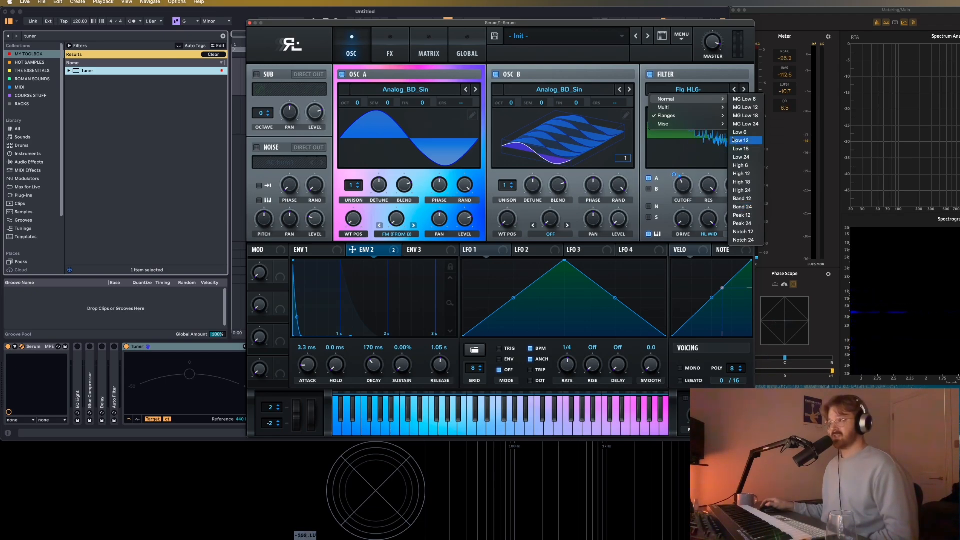
pyautogui.moveTo(709, 115)
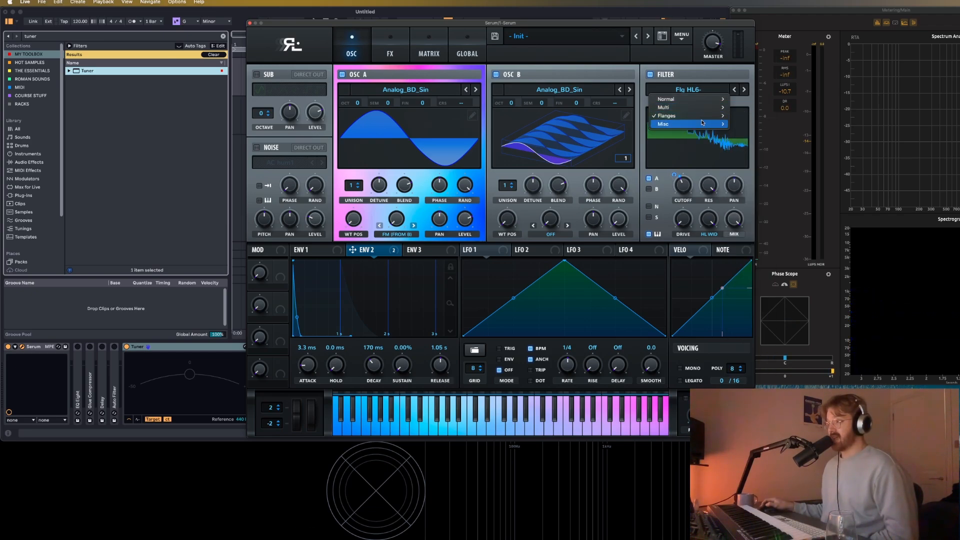
pyautogui.moveTo(705, 124)
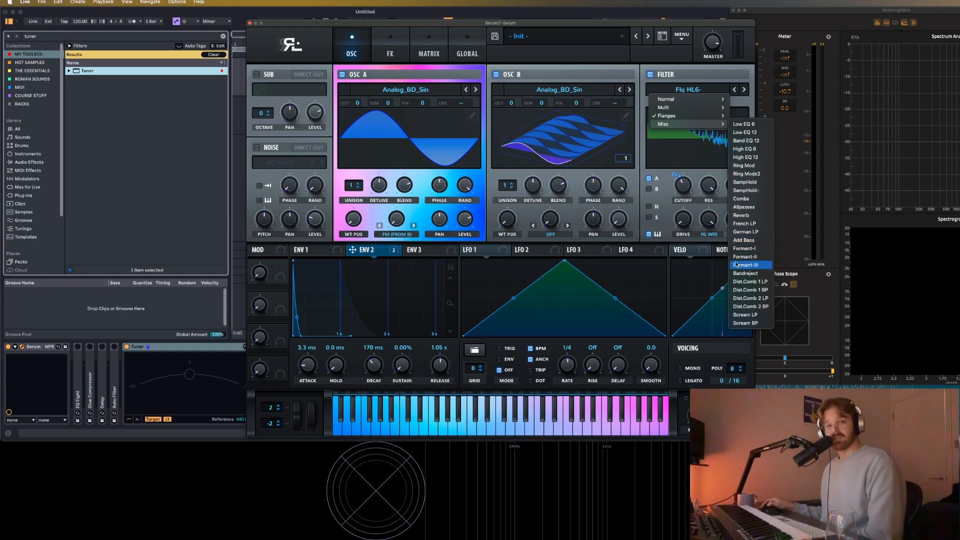
pyautogui.click(561, 27)
pyautogui.moveTo(565, 23); pyautogui.dragTo(487, 11)
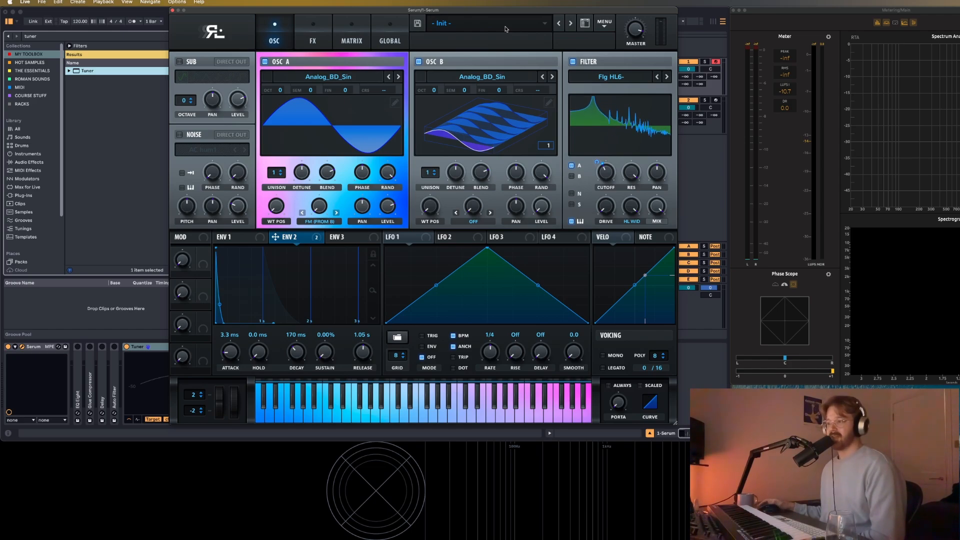
pyautogui.click(313, 35)
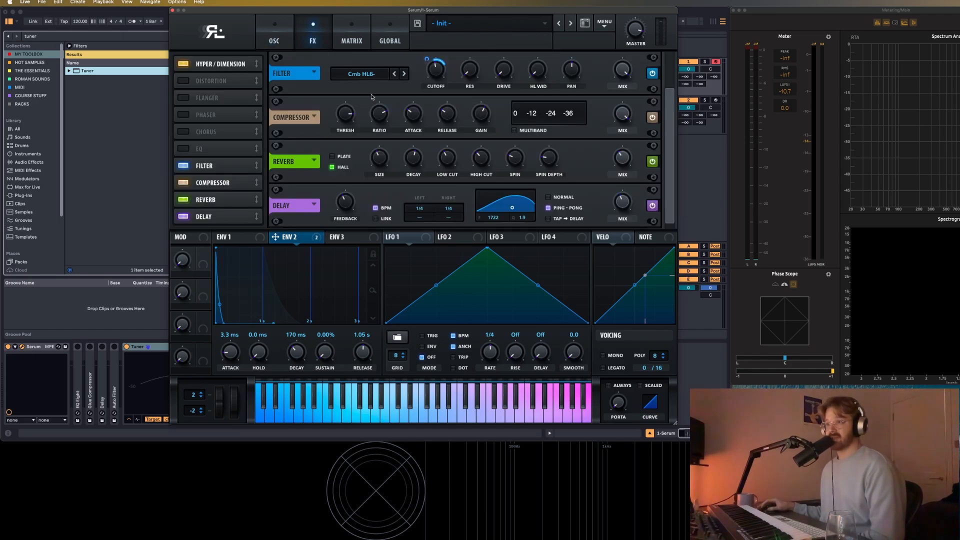
pyautogui.click(367, 75)
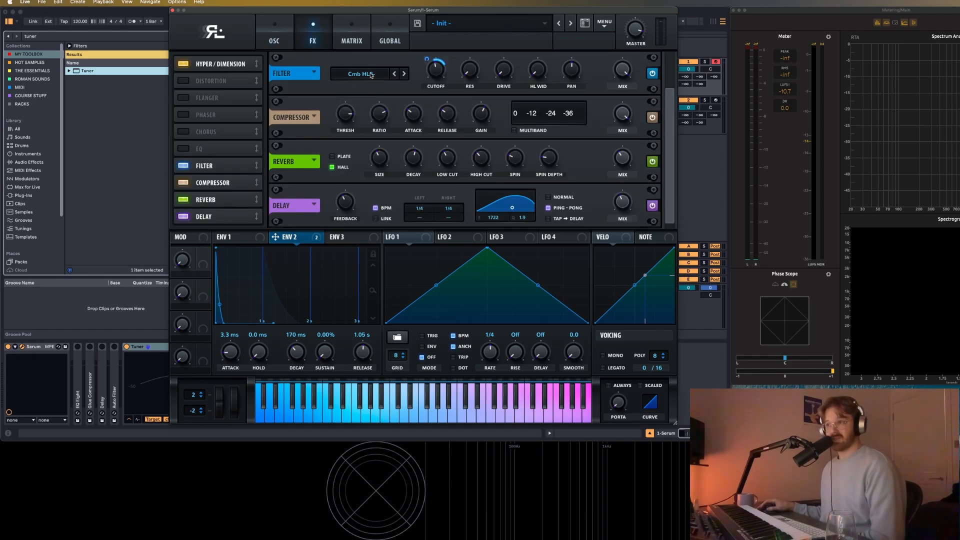
pyautogui.moveTo(376, 92)
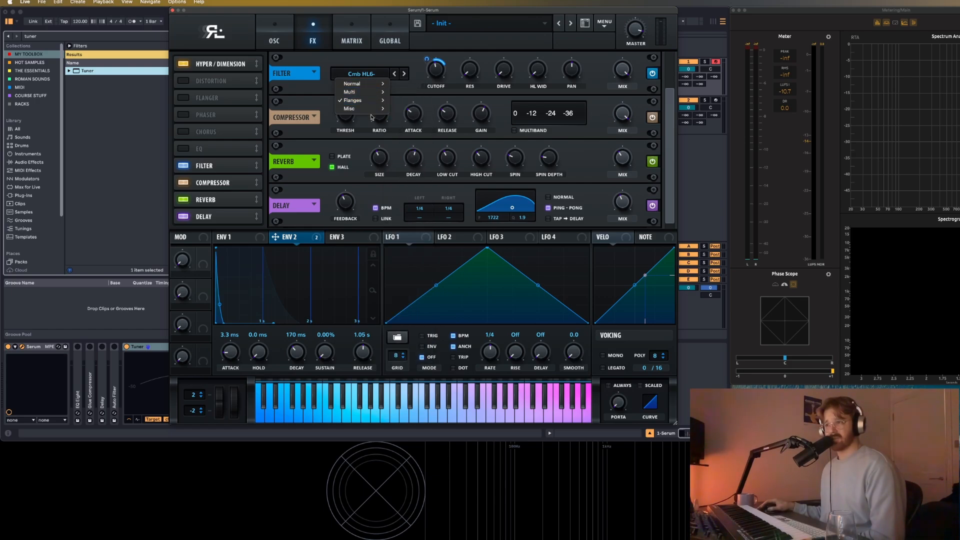
pyautogui.click(308, 75)
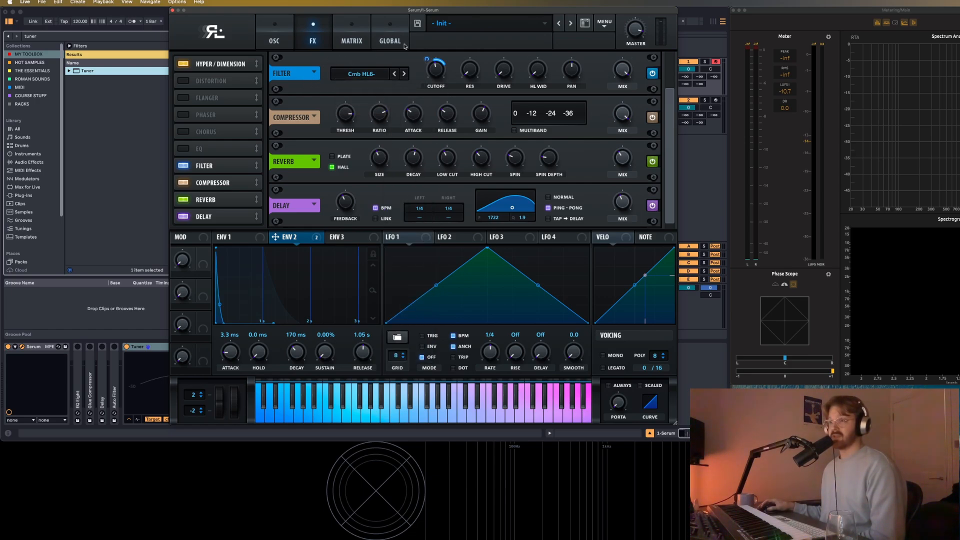
pyautogui.click(289, 35)
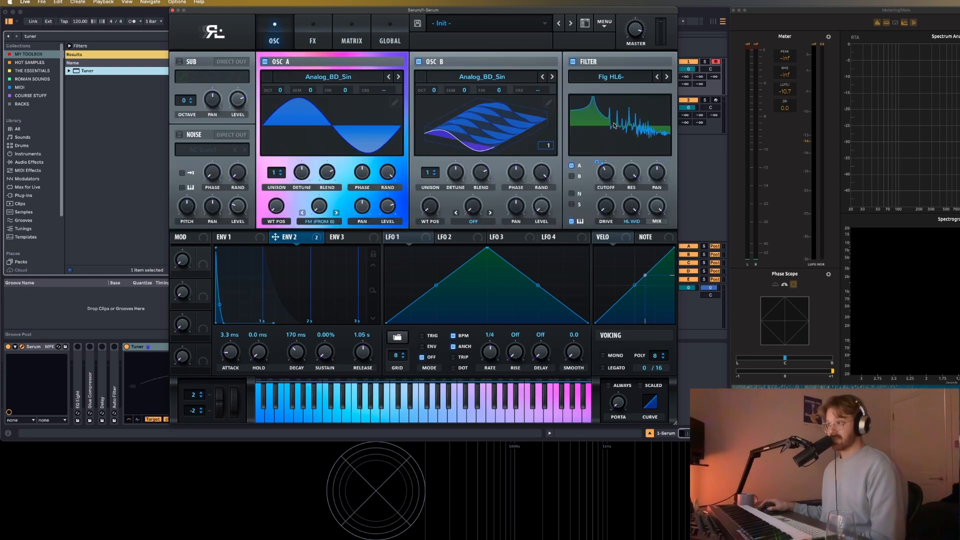
pyautogui.click(304, 45)
# Switch the effects filter to MG Low 24 and shape Env 3 with 0% sustain and a 381 ms decay.
pyautogui.click(361, 73)
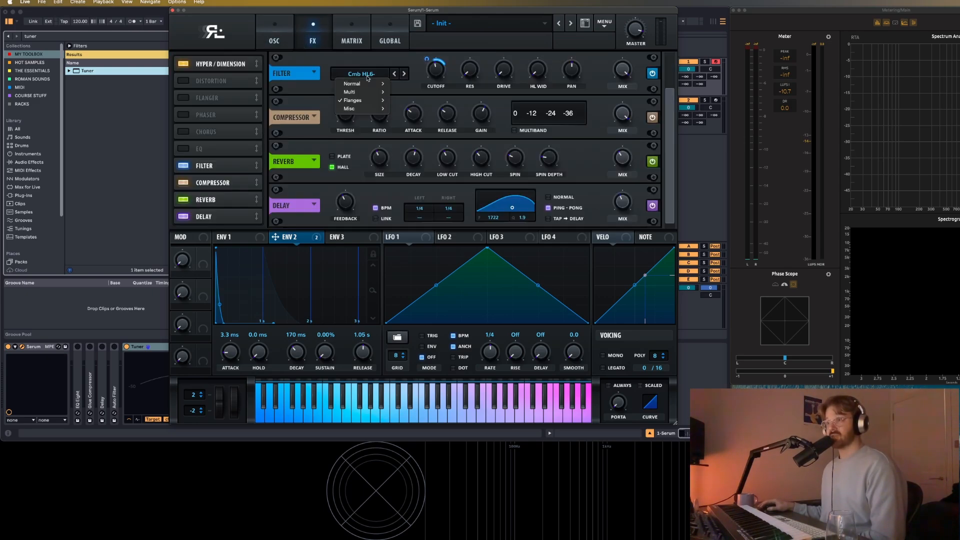
pyautogui.moveTo(372, 83)
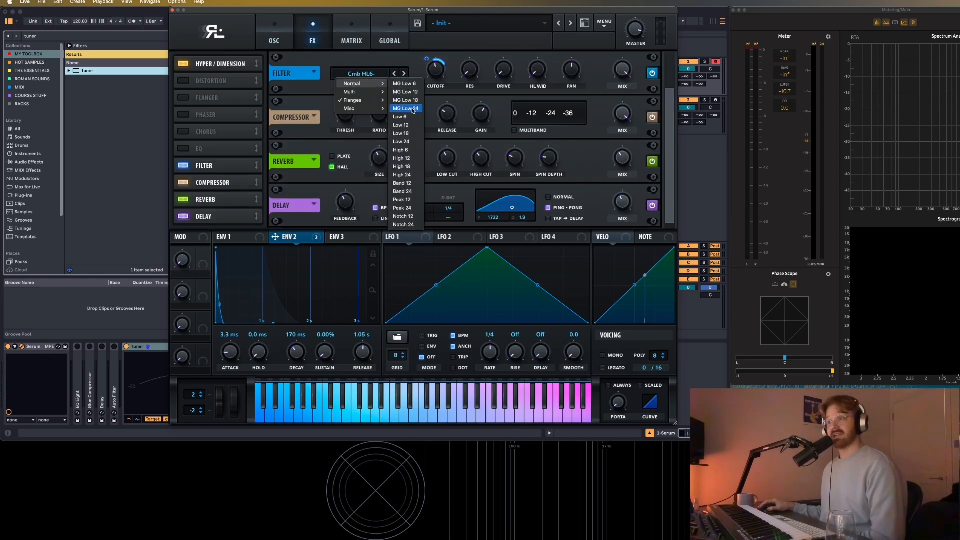
pyautogui.click(413, 110)
pyautogui.click(342, 241)
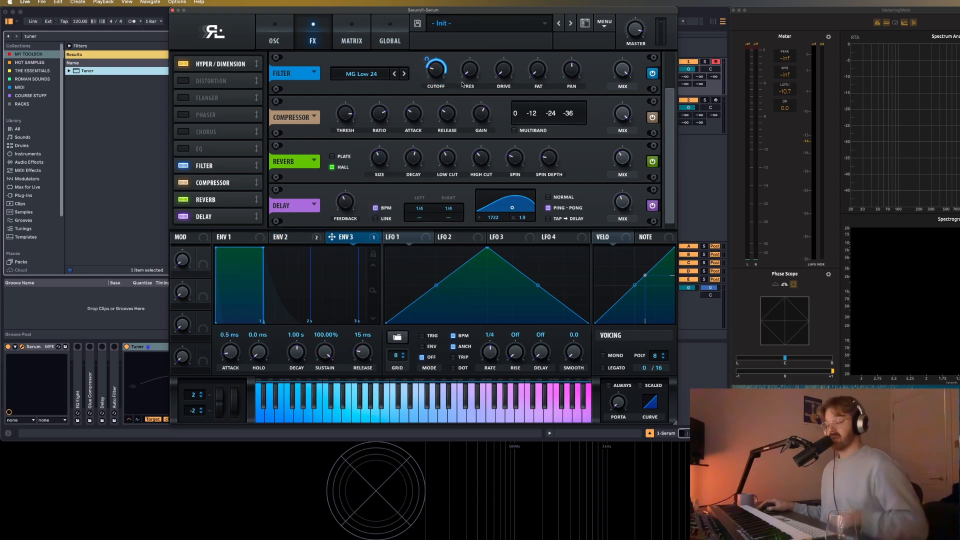
pyautogui.moveTo(324, 353); pyautogui.dragTo(297, 370)
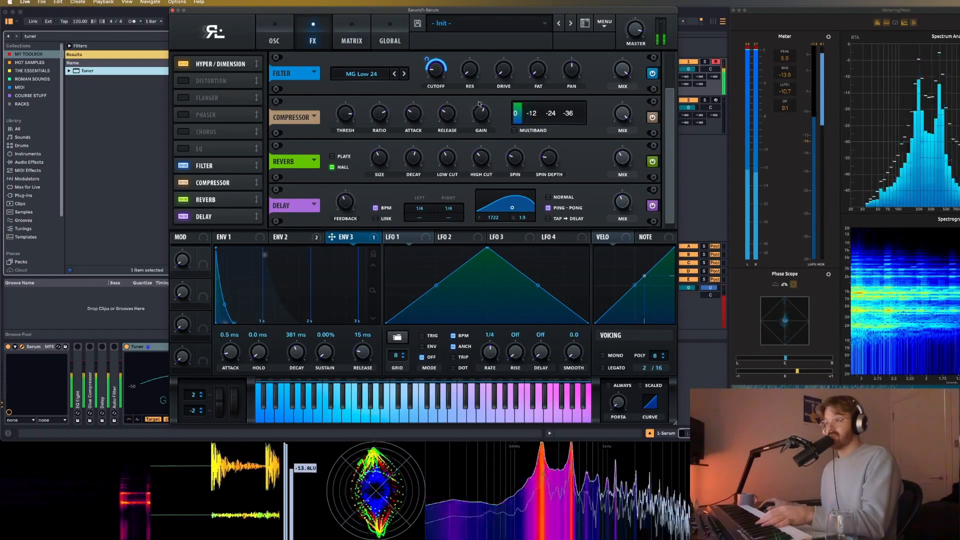
# Lower the compressor's gain slightly and adjust the oscillator-page filter's cutoff.
pyautogui.moveTo(482, 114); pyautogui.dragTo(482, 123)
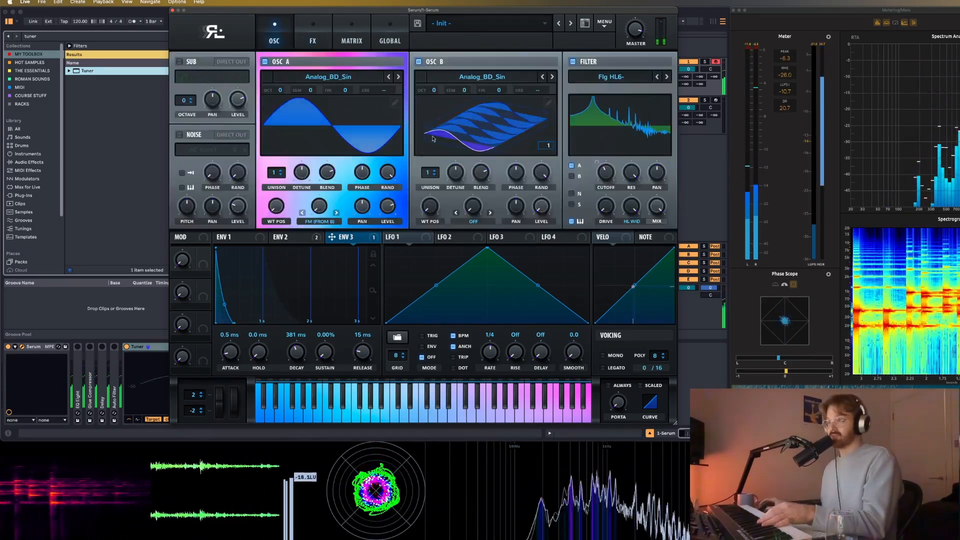
pyautogui.moveTo(606, 174); pyautogui.dragTo(614, 198)
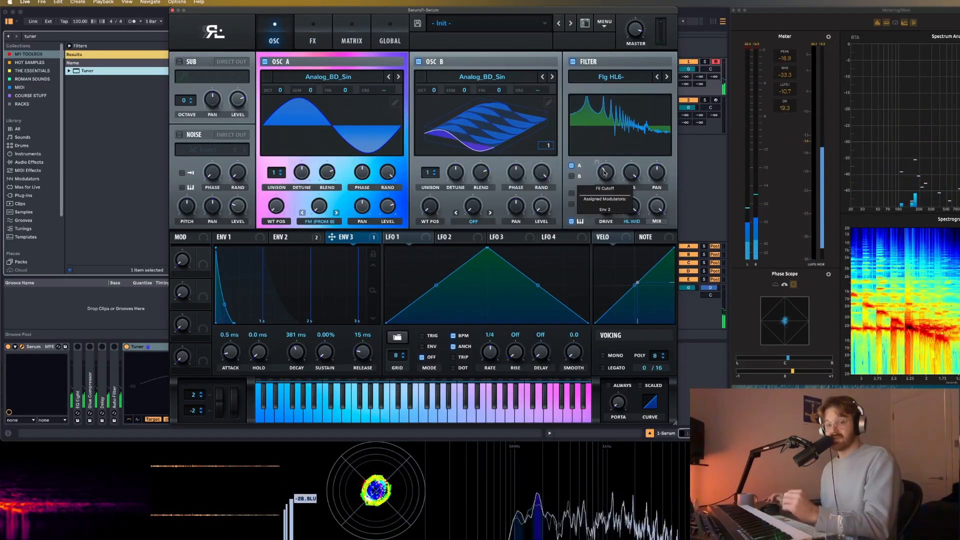